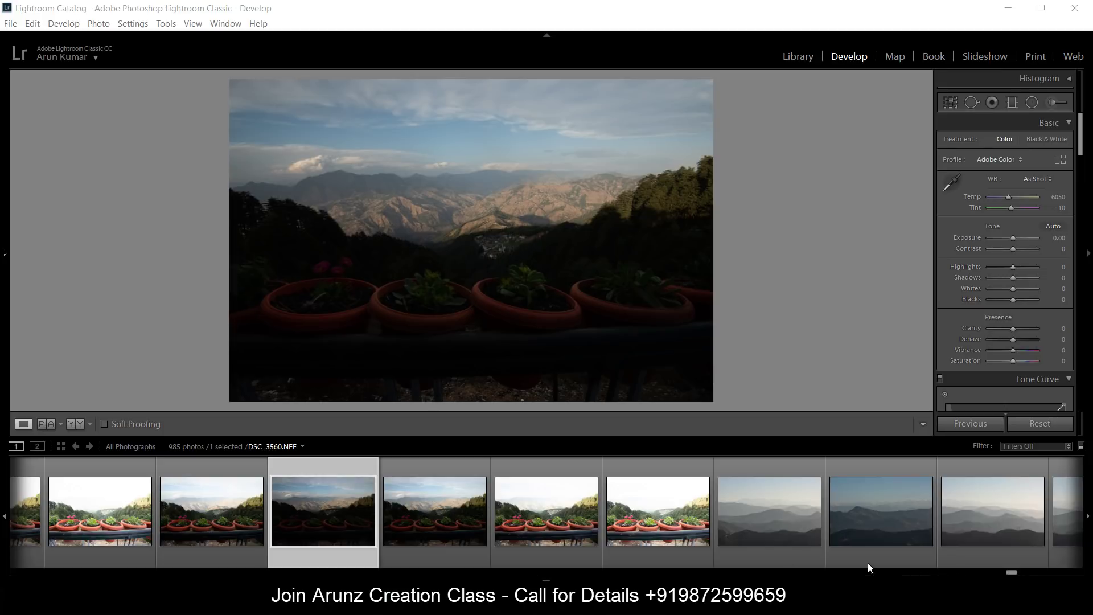
- Compare the bracketed exposures DSC_3561 to DSC_3563, ending on the bright flowerpot shot
left_click(673, 516)
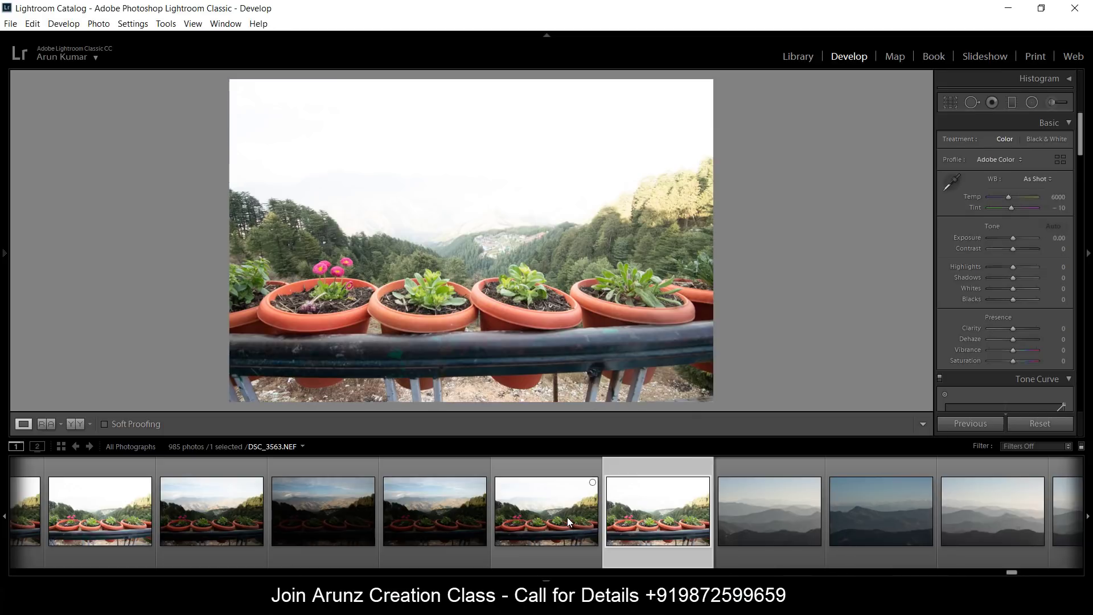
left_click(566, 516)
left_click(453, 524)
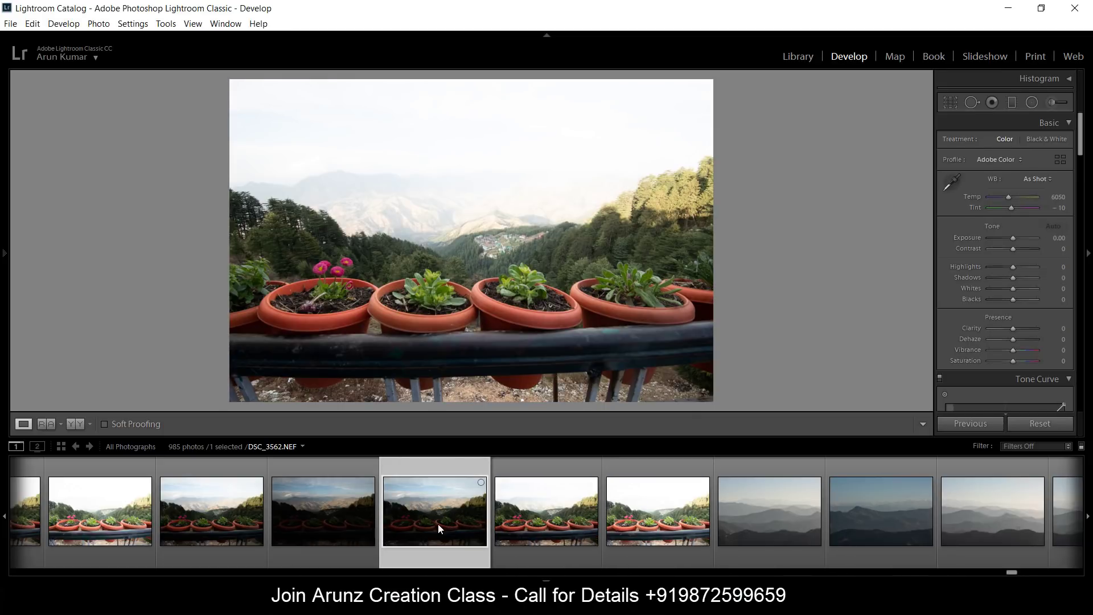
left_click(323, 520)
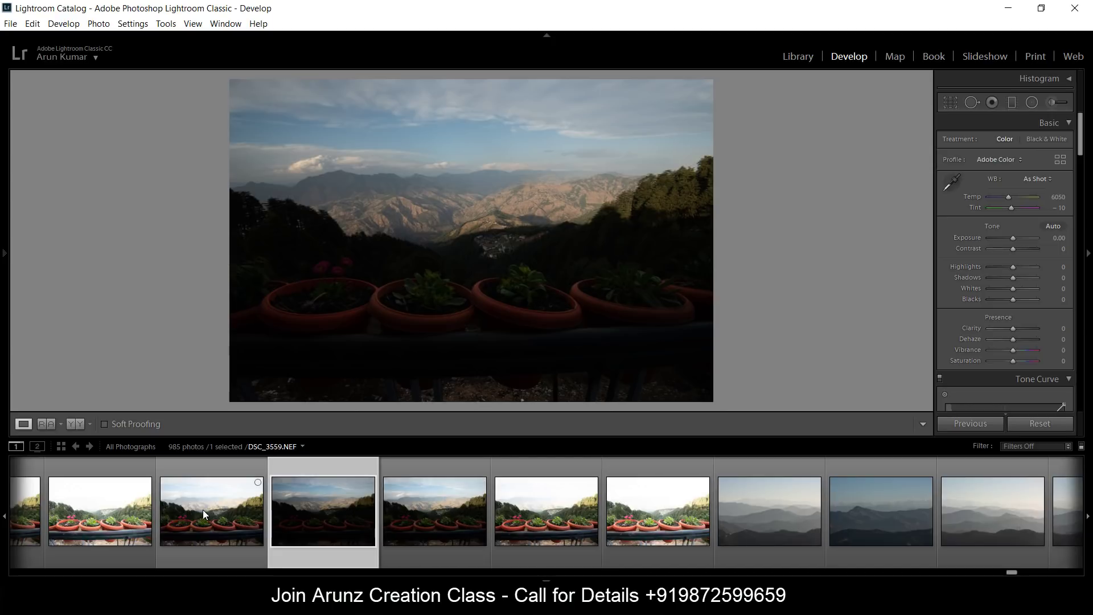
left_click(642, 517)
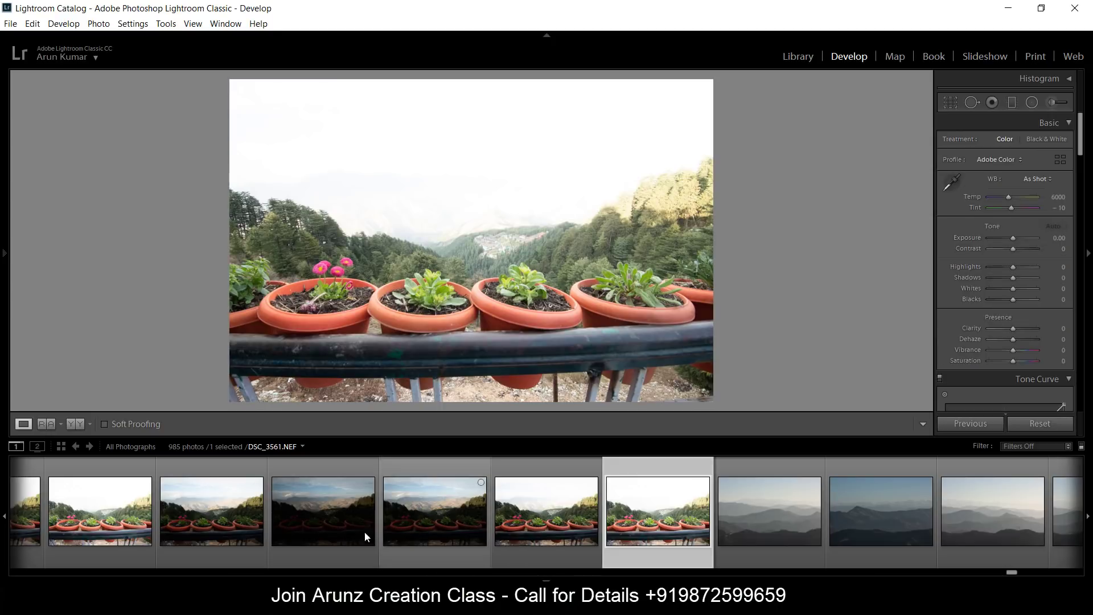
- Select the five bracketed exposures and merge them with Photo Merge > HDR into DSC_3563-HDR.dng
left_click(225, 518, "shift")
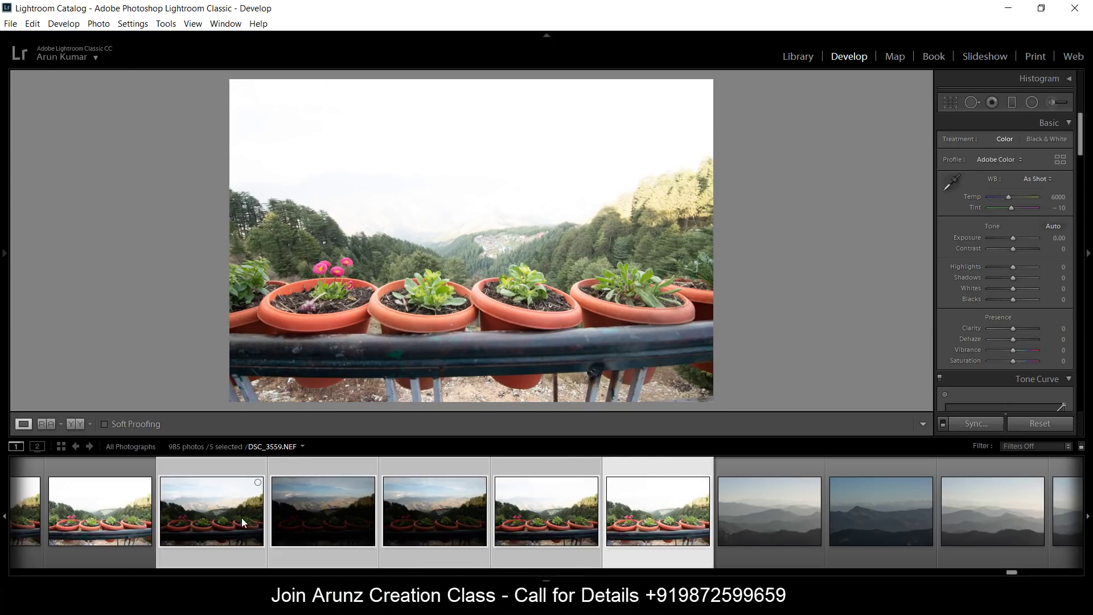
left_click(99, 23)
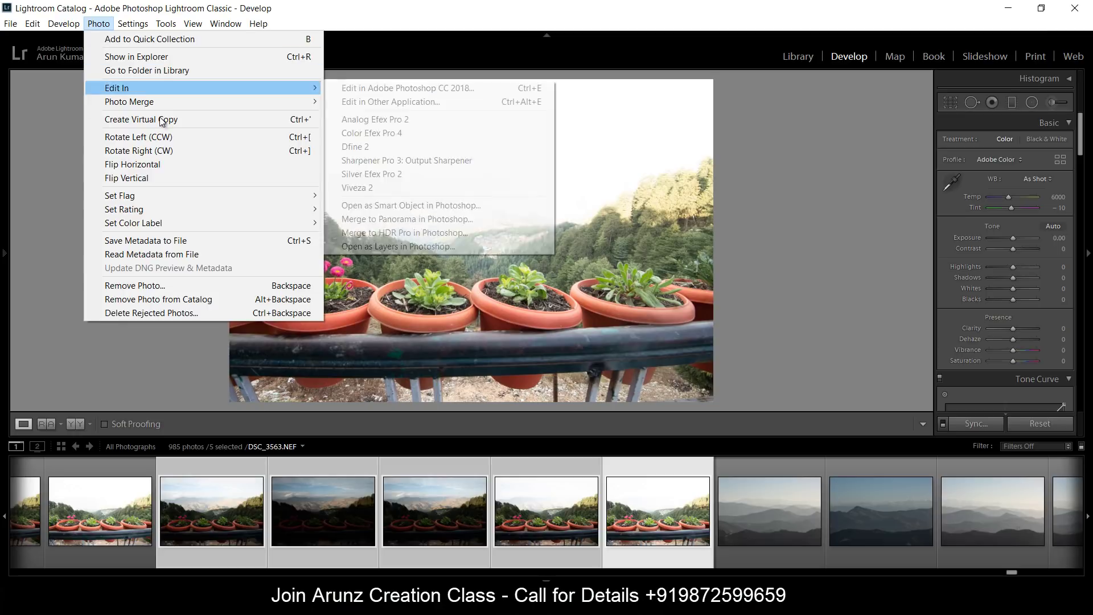
mouse_move(307, 102)
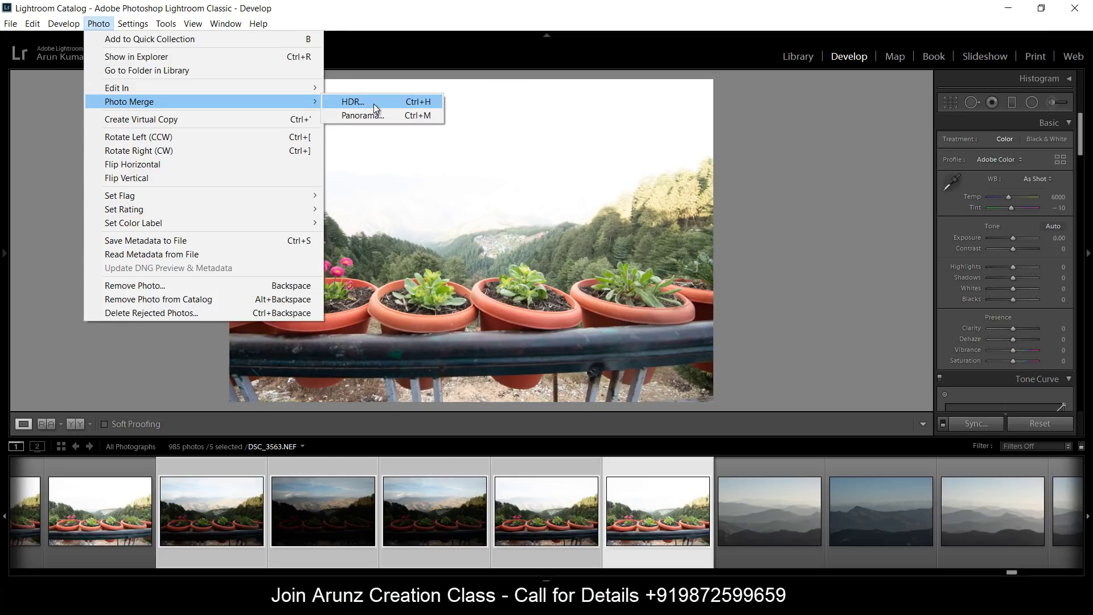
left_click(373, 104)
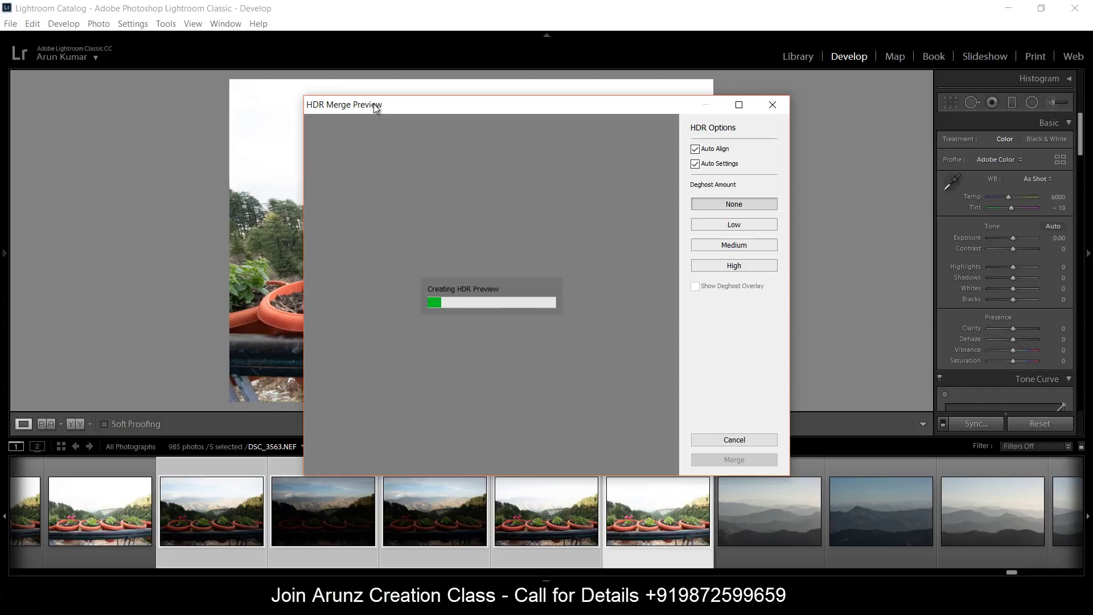
double_click(373, 104)
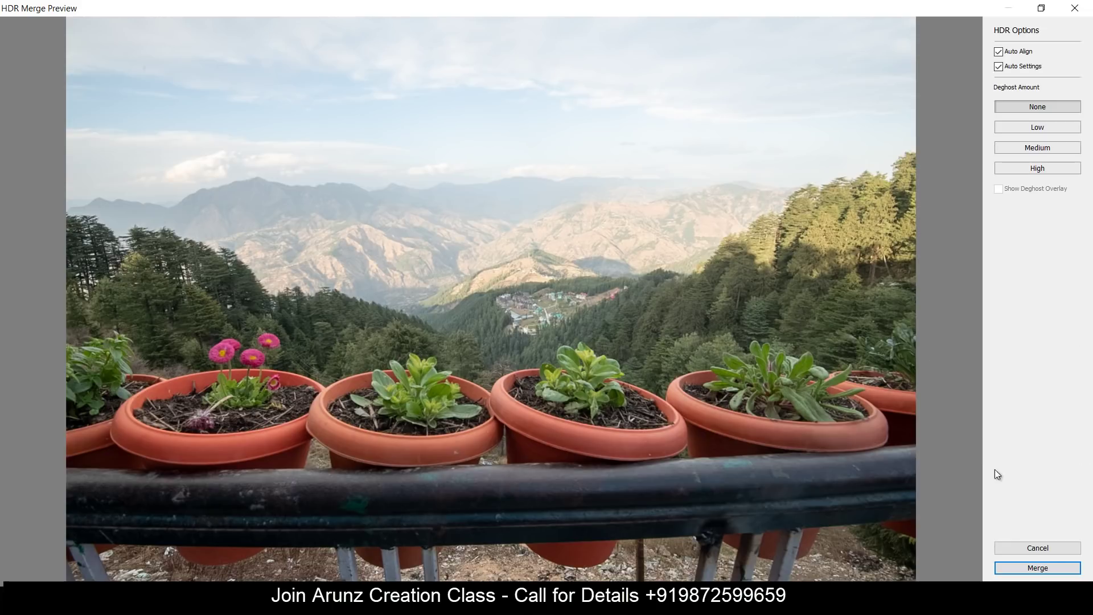
left_click(1037, 566)
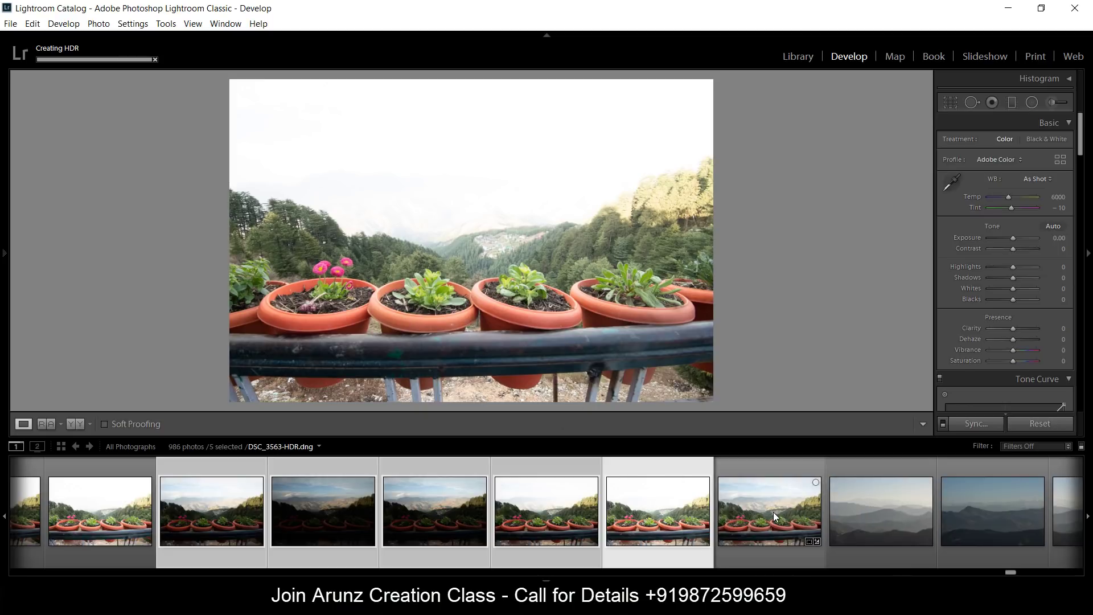
- On the HDR DNG, enable Remove Chromatic Aberration and Nikon AF-S NIKKOR profile corrections
left_click(776, 513)
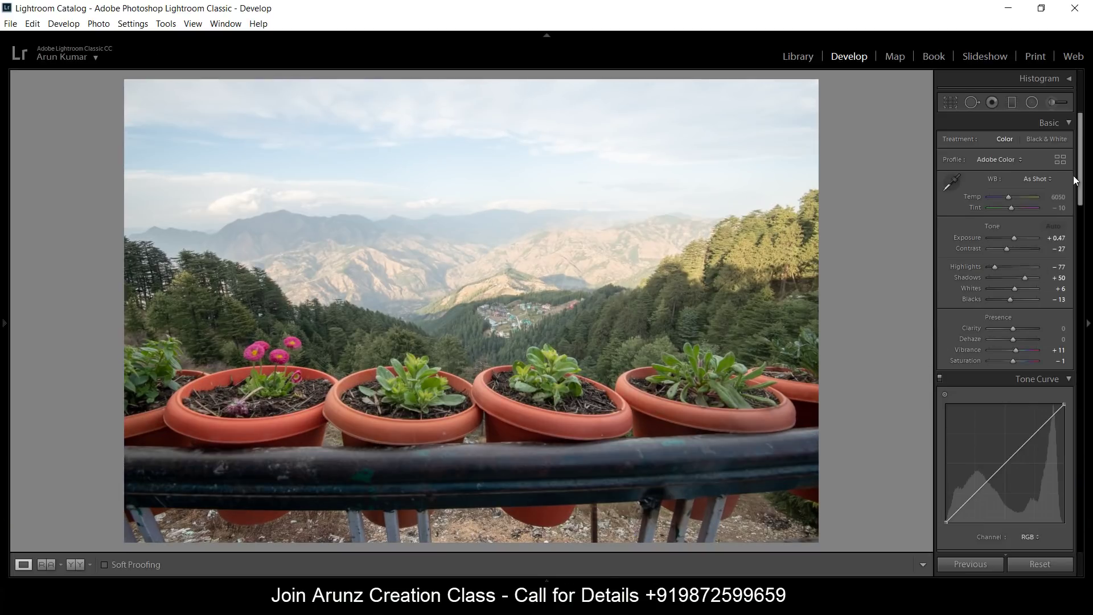
left_click_drag(1075, 180, 1067, 390)
left_click(1009, 400)
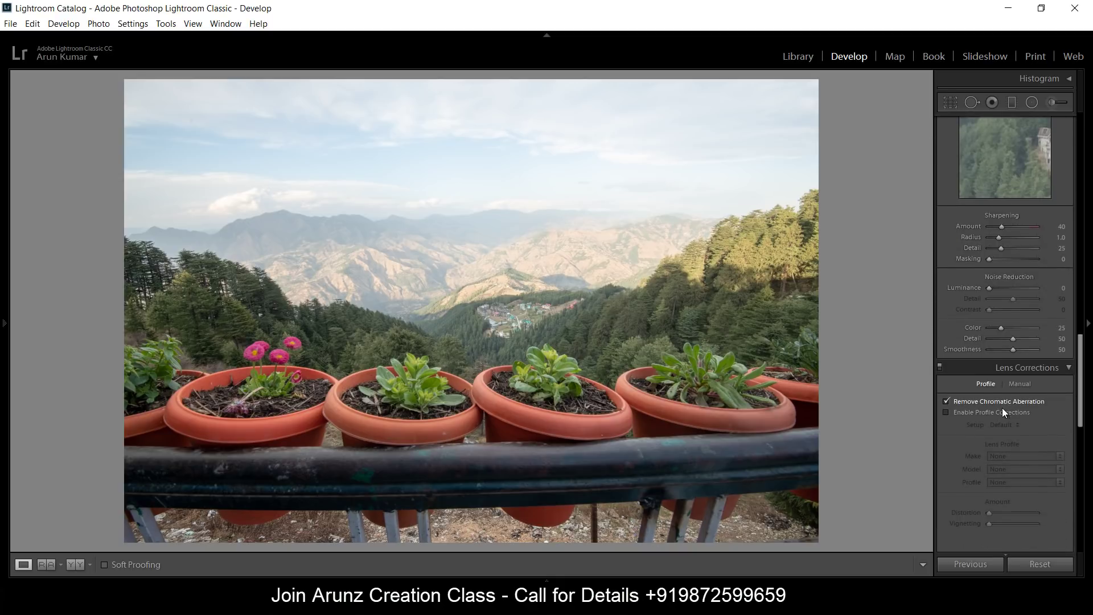
left_click(1000, 412)
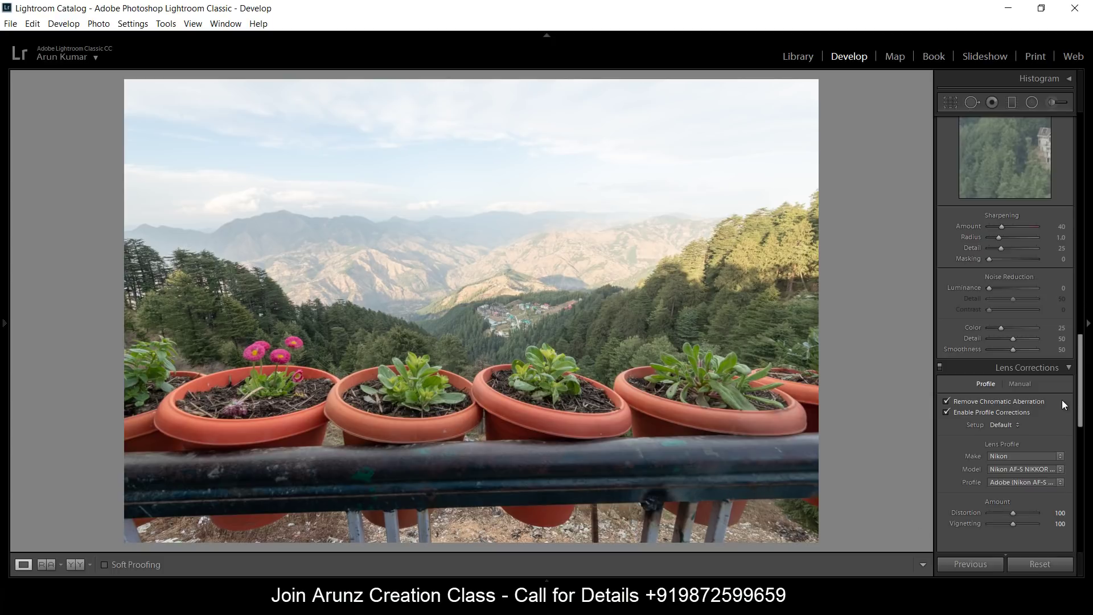
left_click_drag(1079, 384, 1080, 165)
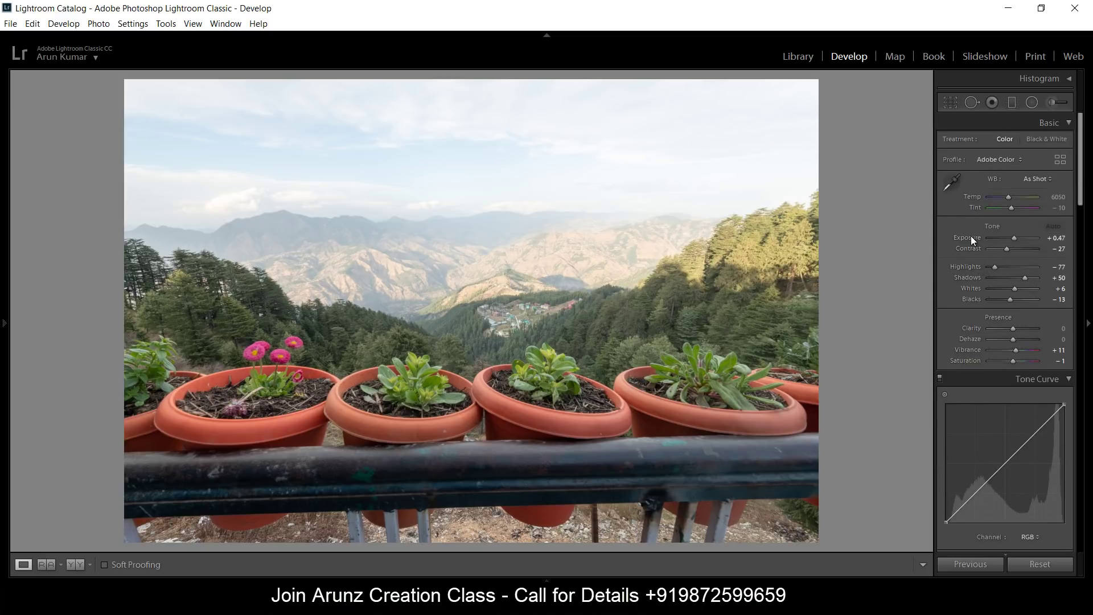
- Set Highlights −100, Exposure −1.91, brighter Whites and Blacks +38, checking against the original
left_click_drag(993, 268, 980, 270)
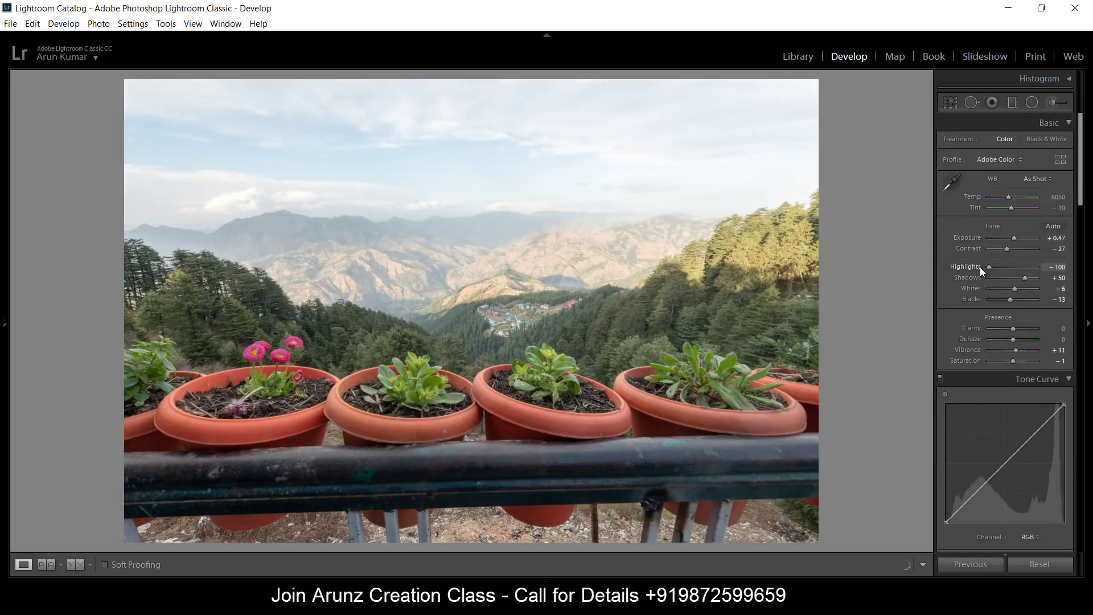
left_click_drag(1012, 235, 1006, 239)
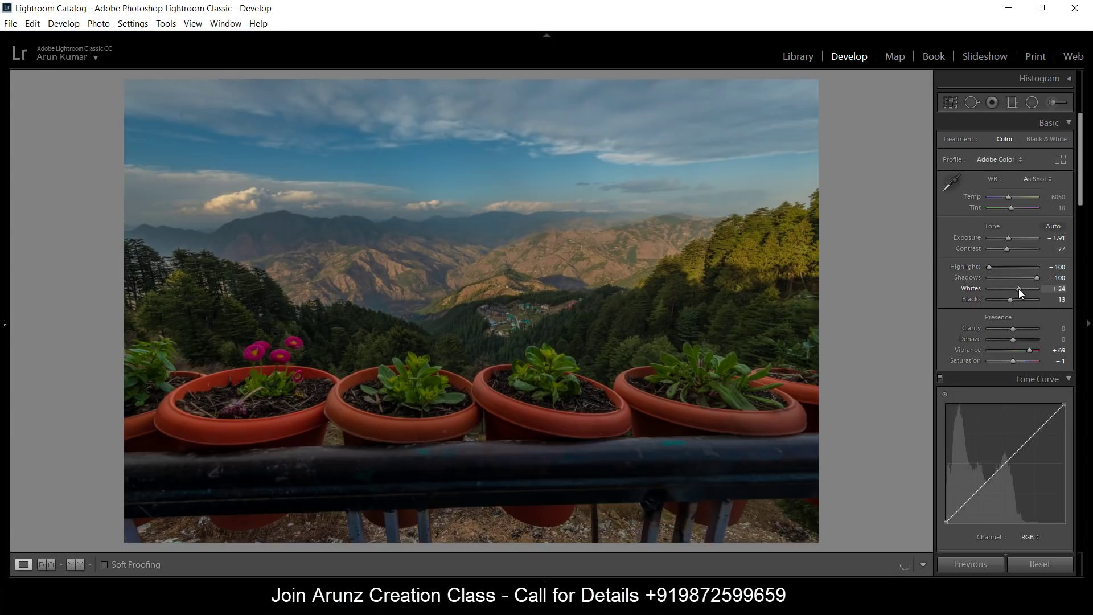
left_click_drag(1018, 288, 1028, 291)
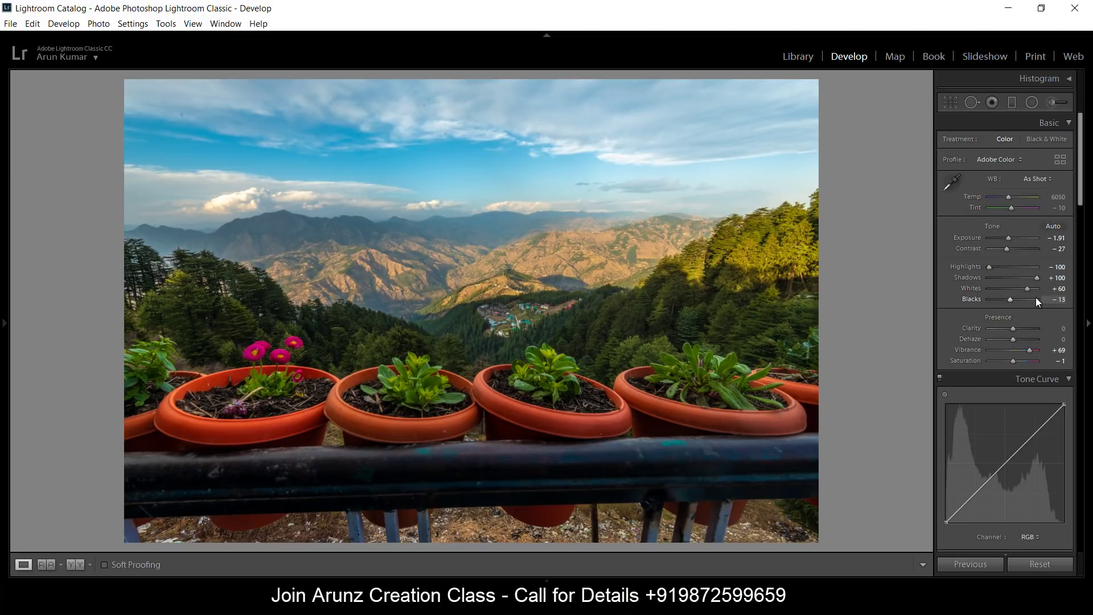
double_click(977, 300)
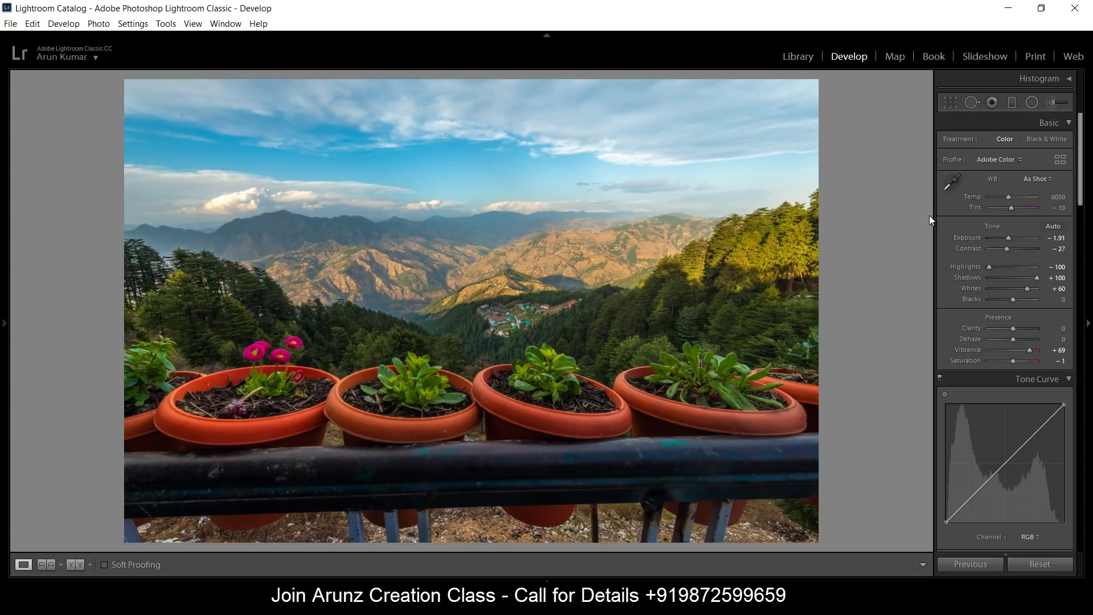
key("backslash")
key("backslash")
left_click_drag(1016, 329, 1022, 302)
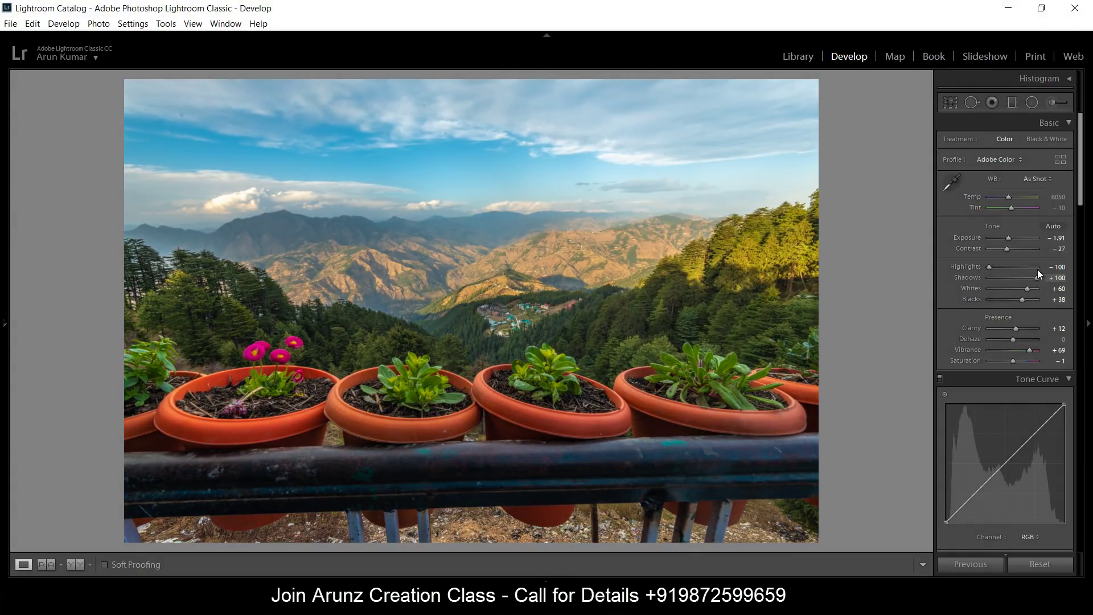
- Try Auto white balance, then return it to As Shot
left_click(1041, 179)
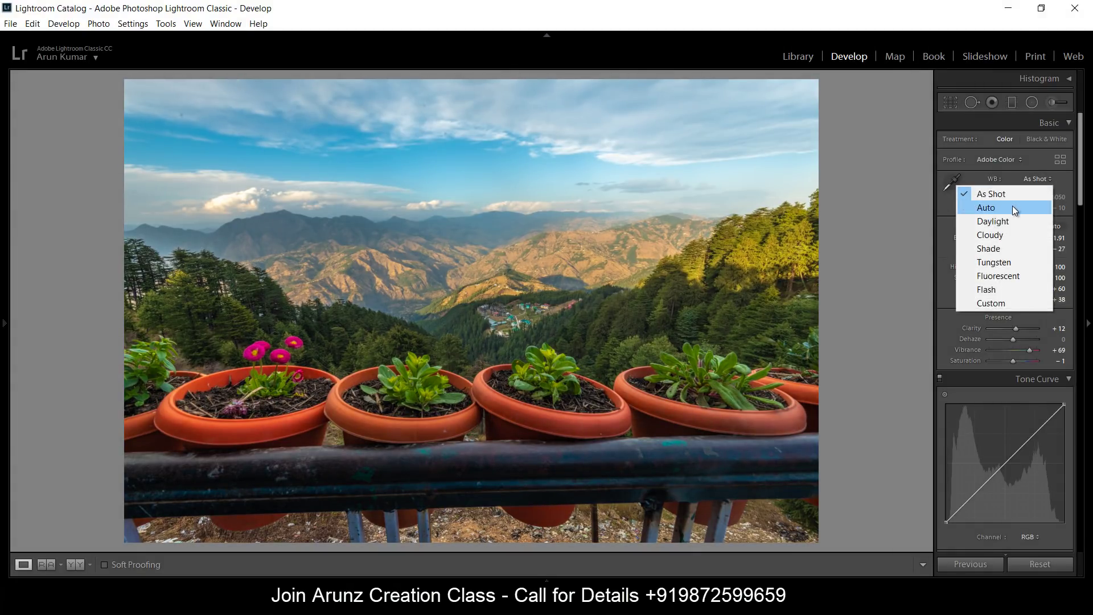
left_click(1012, 207)
left_click(1044, 180)
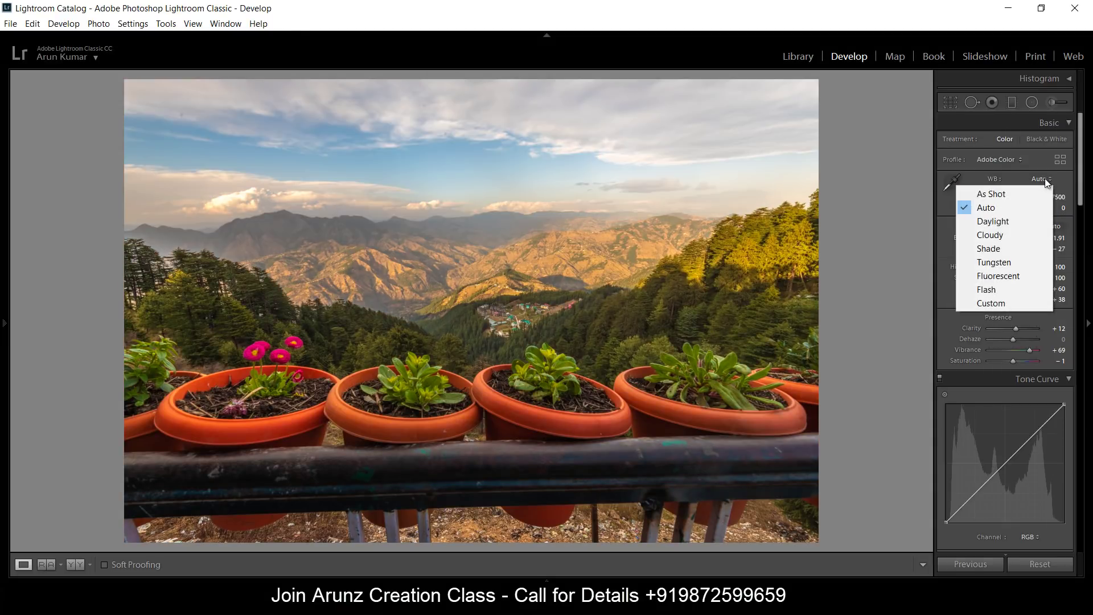
left_click(1016, 193)
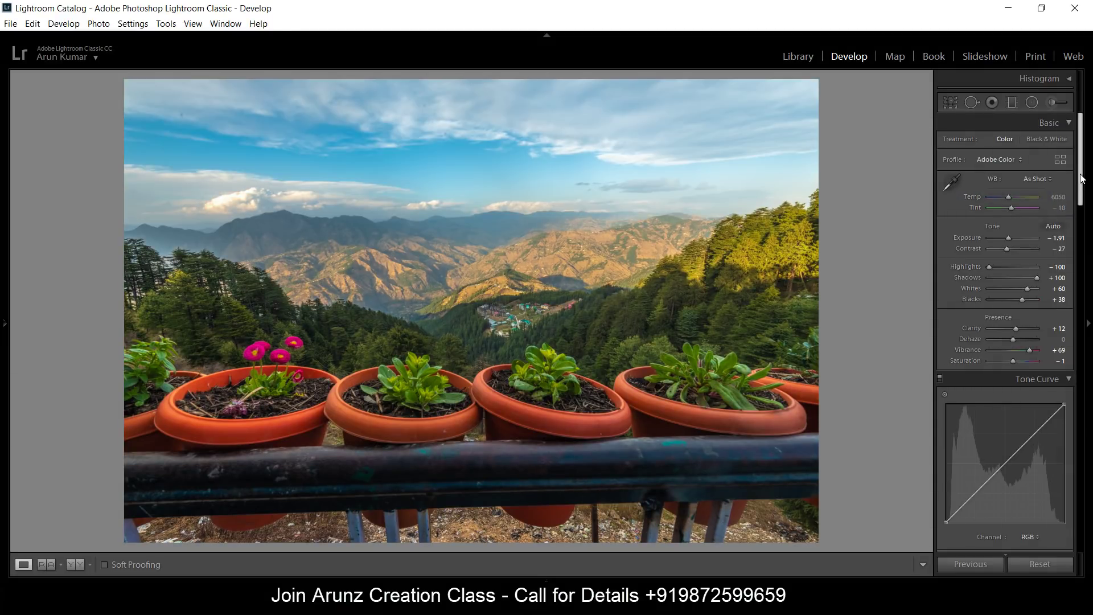
scroll(1082, 178, "down", 2)
scroll(1082, 165, "up", 2)
- Add a graduated filter over the sky with no colour tint and Contrast and Exposure reset to 0
left_click(1012, 103)
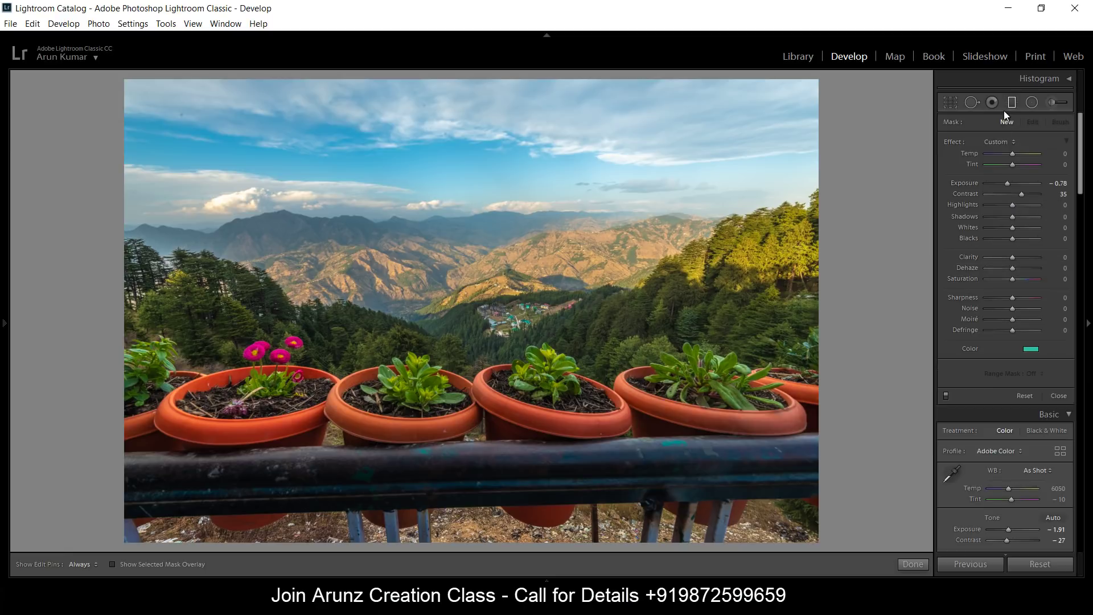
mouse_move(464, 202)
left_mouse_down()
mouse_move(475, 208)
mouse_move(479, 275)
left_mouse_up()
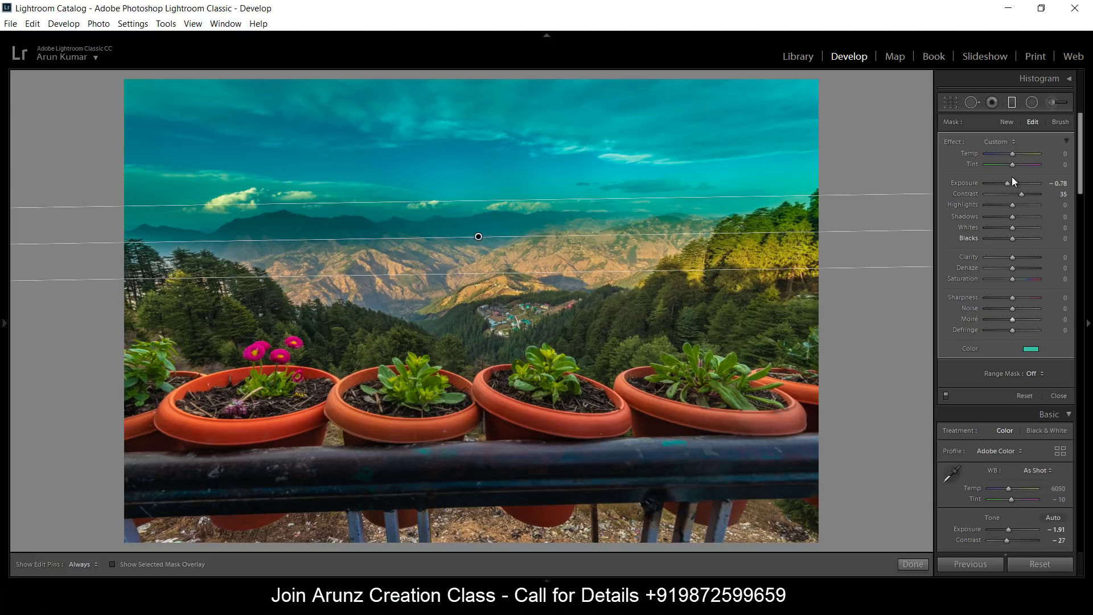
left_click(1030, 350)
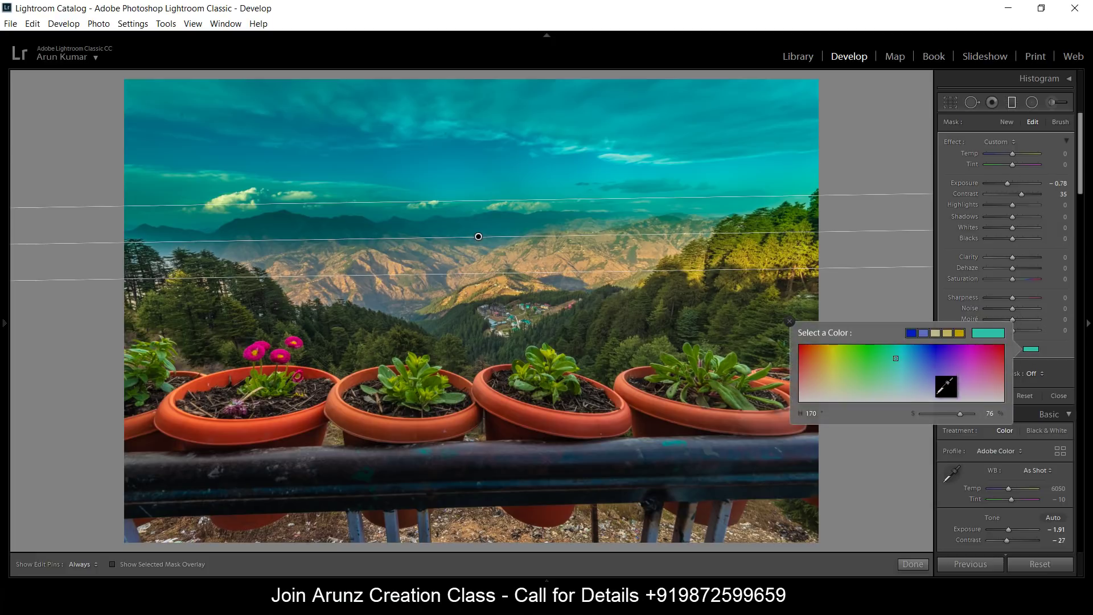
left_click_drag(958, 413, 915, 412)
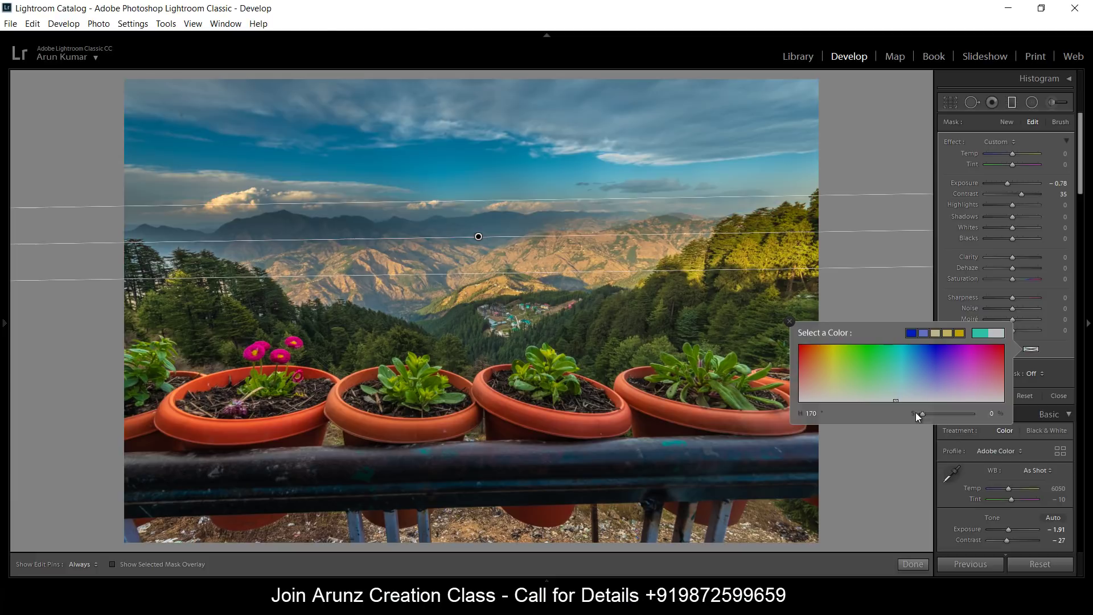
left_click(944, 162)
double_click(964, 192)
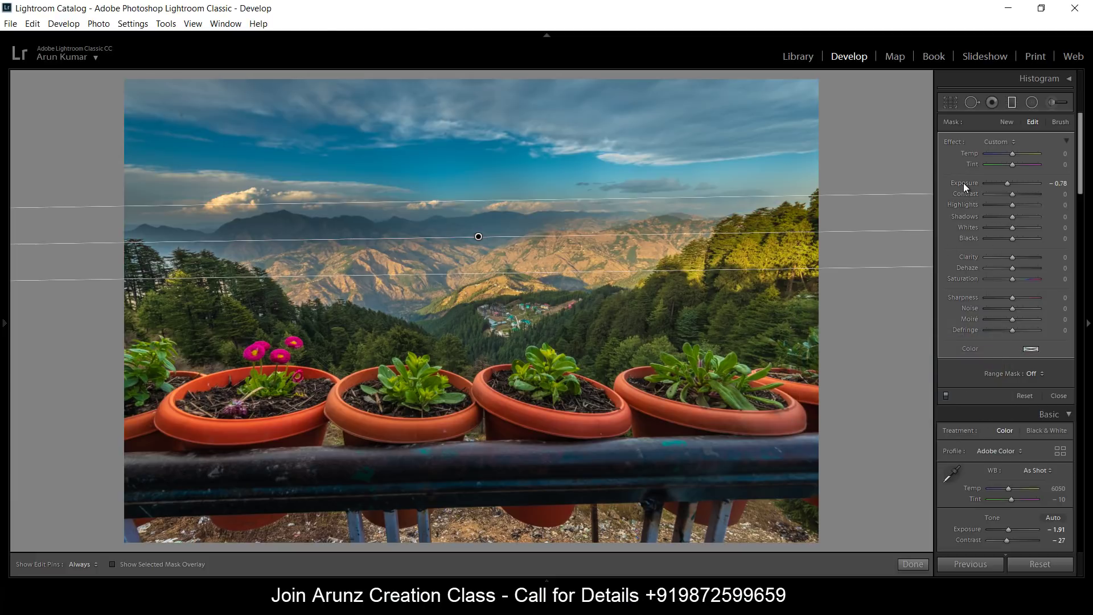
double_click(962, 183)
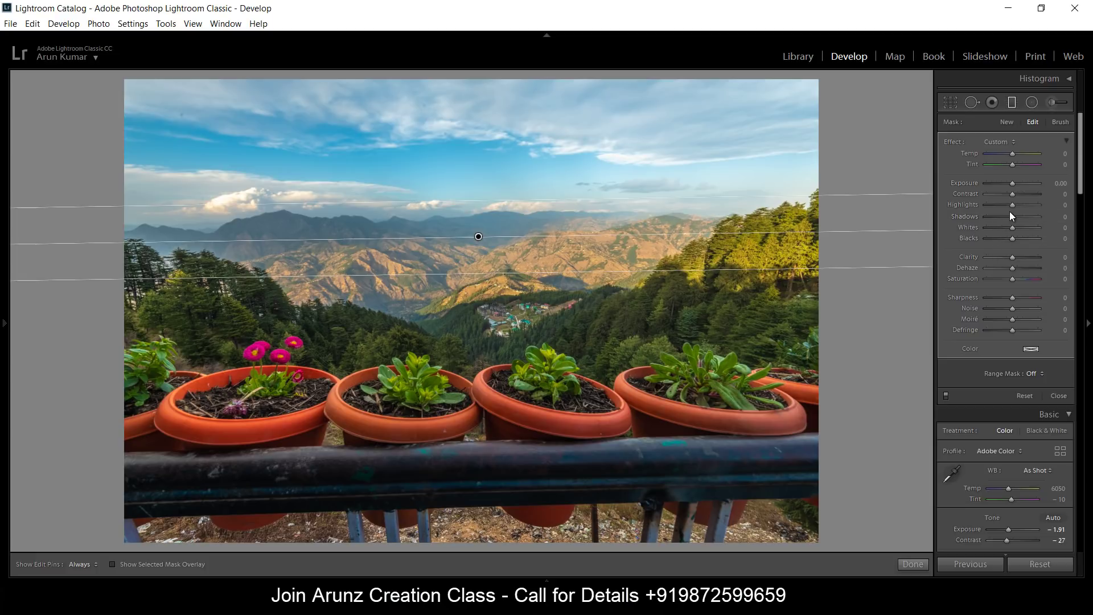
- Give the sky filter Highlights −100, Contrast 48 and Whites 39, apply it, and compare with the original
left_click_drag(1009, 205, 974, 204)
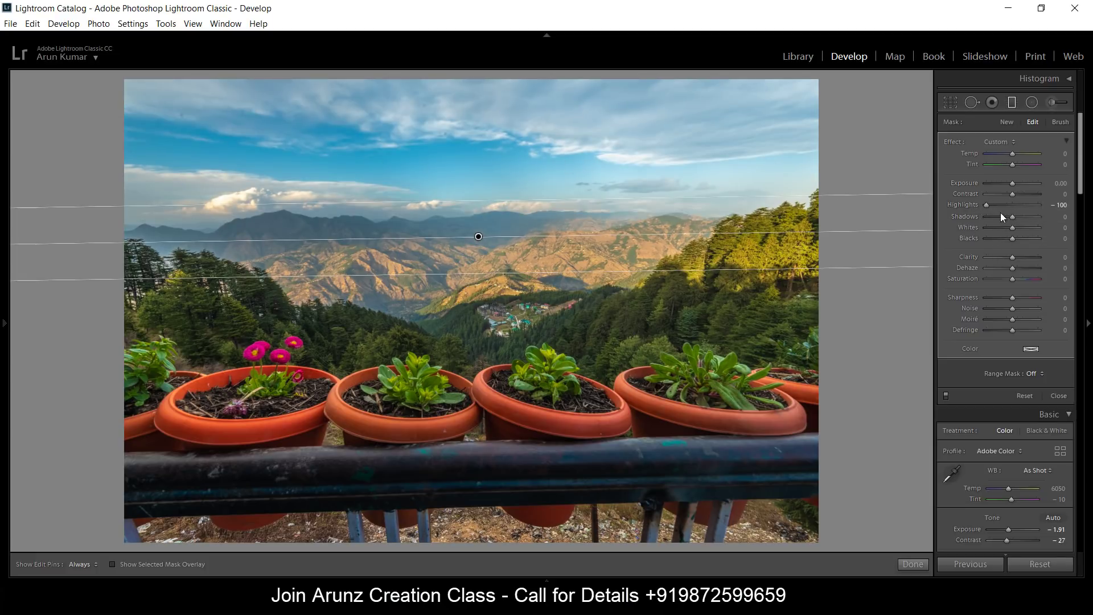
left_click_drag(1016, 194, 1024, 196)
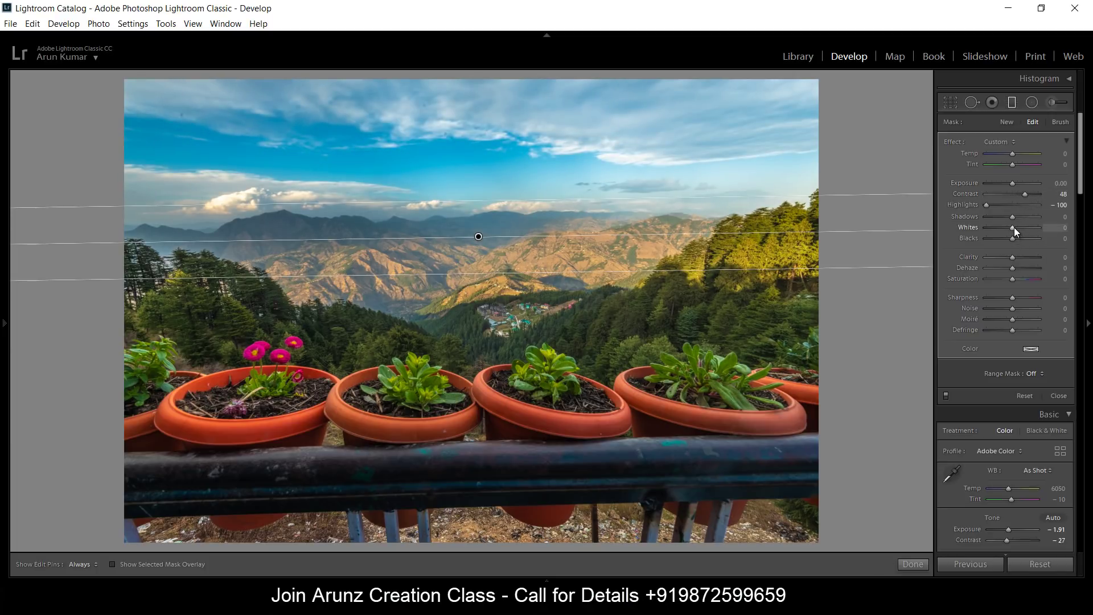
left_click_drag(1013, 227, 1023, 227)
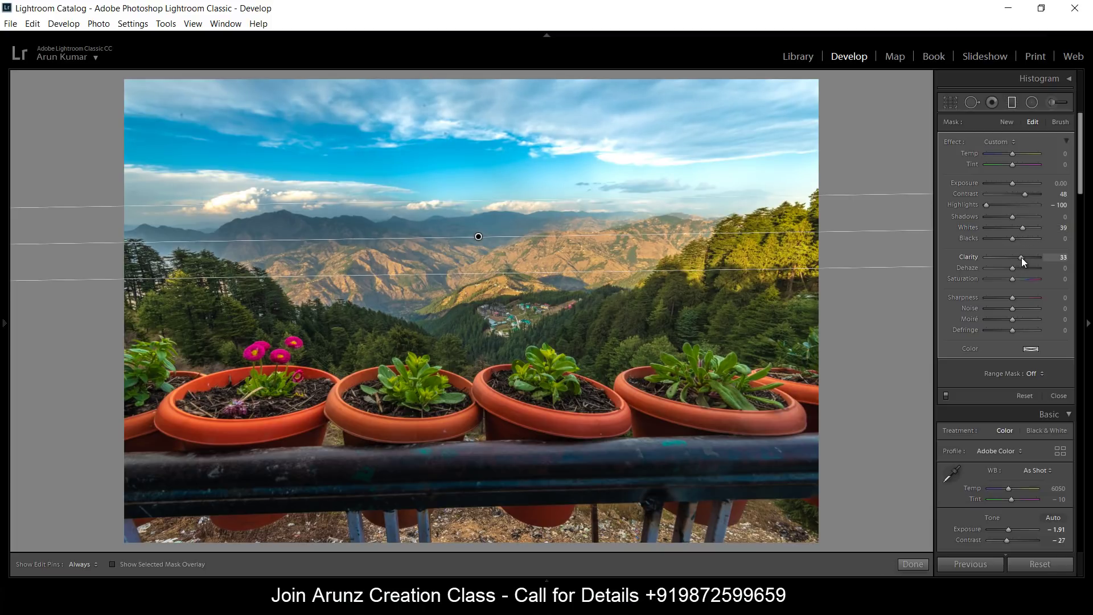
left_click(946, 395)
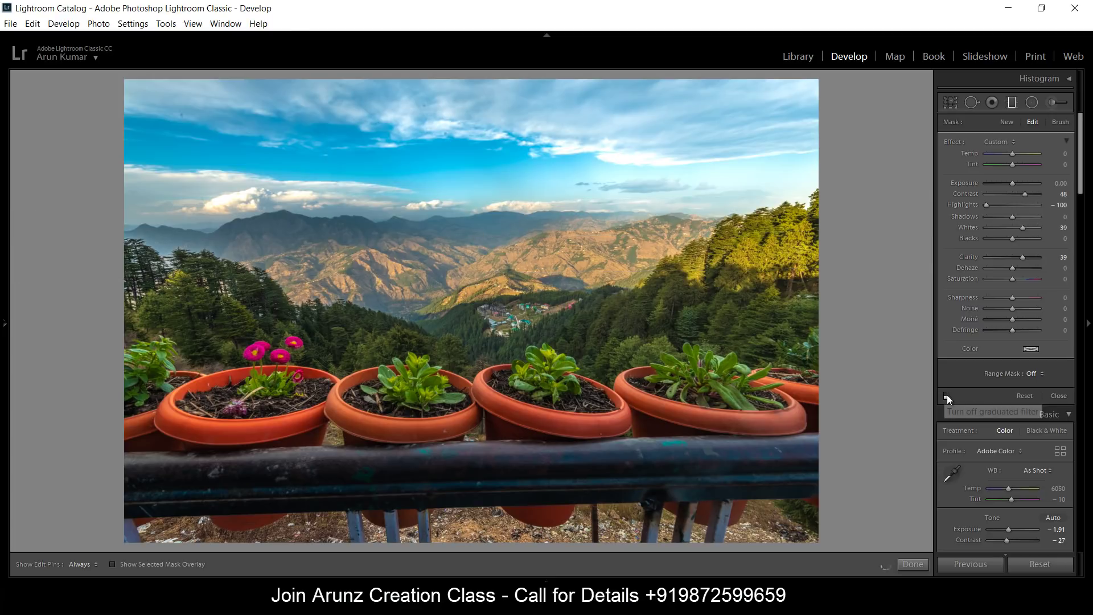
left_click(947, 395)
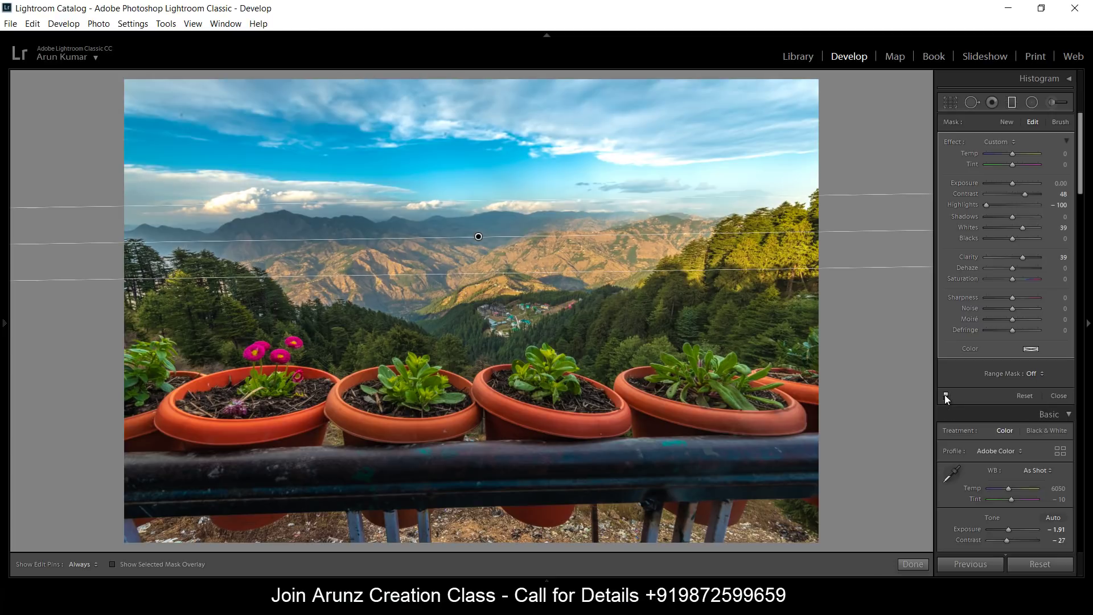
left_click(920, 564)
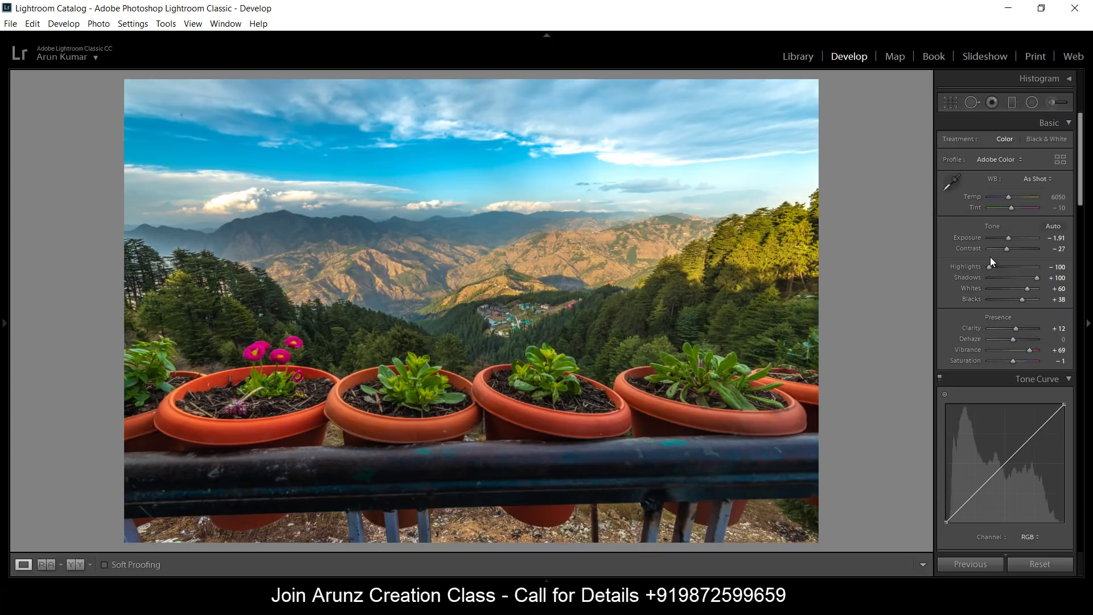
key("backslash")
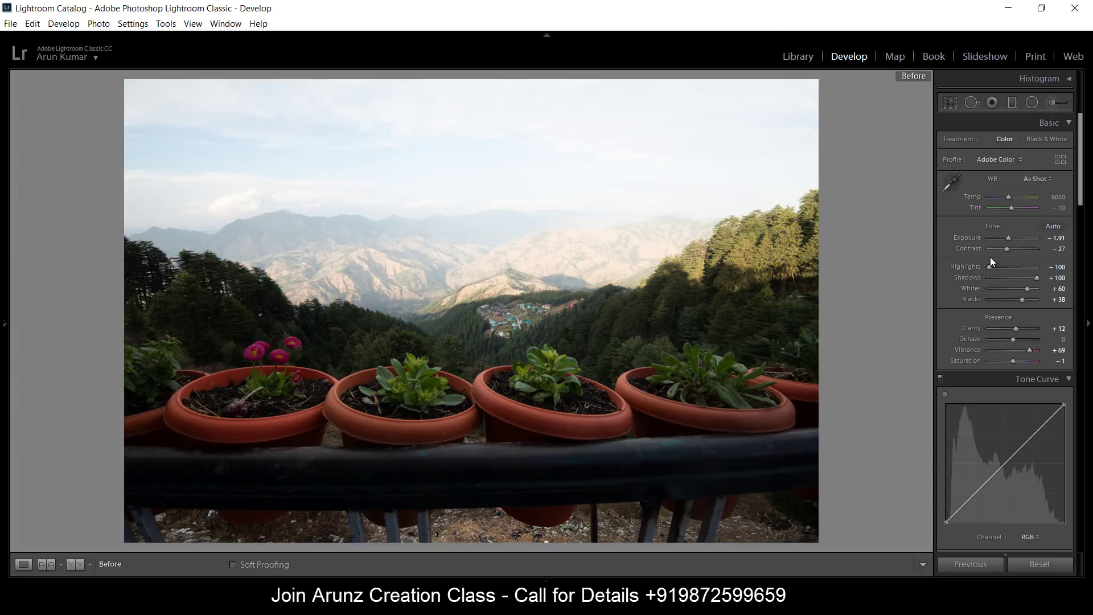
key("backslash")
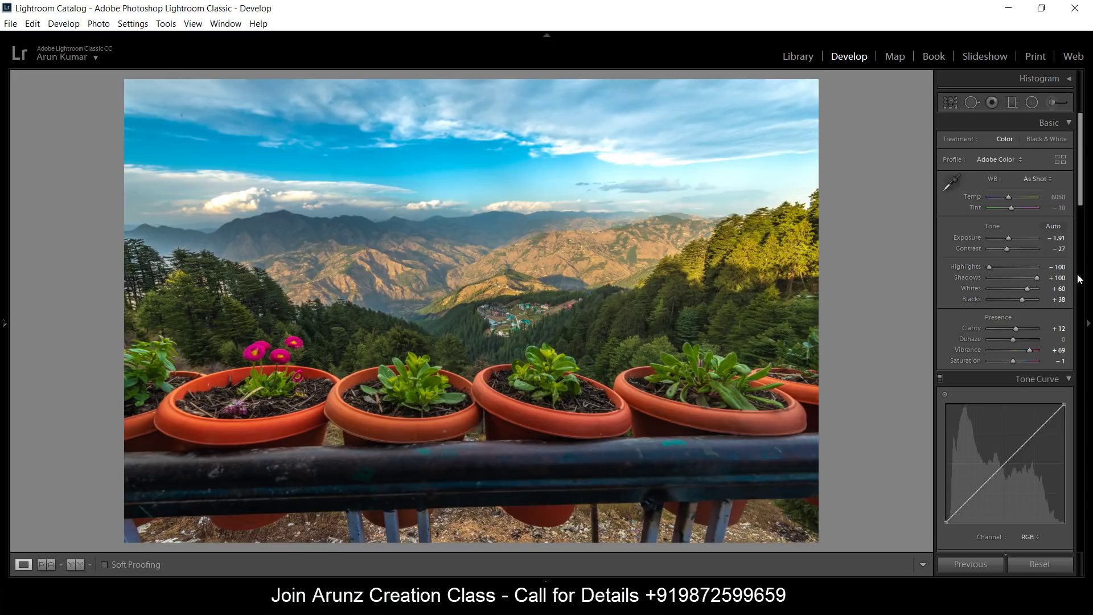
- Set Green Saturation +58, Luminance +40 and Hue −64 in the HSL panel
left_click_drag(1080, 170, 1081, 229)
scroll(1065, 191, "down", 5)
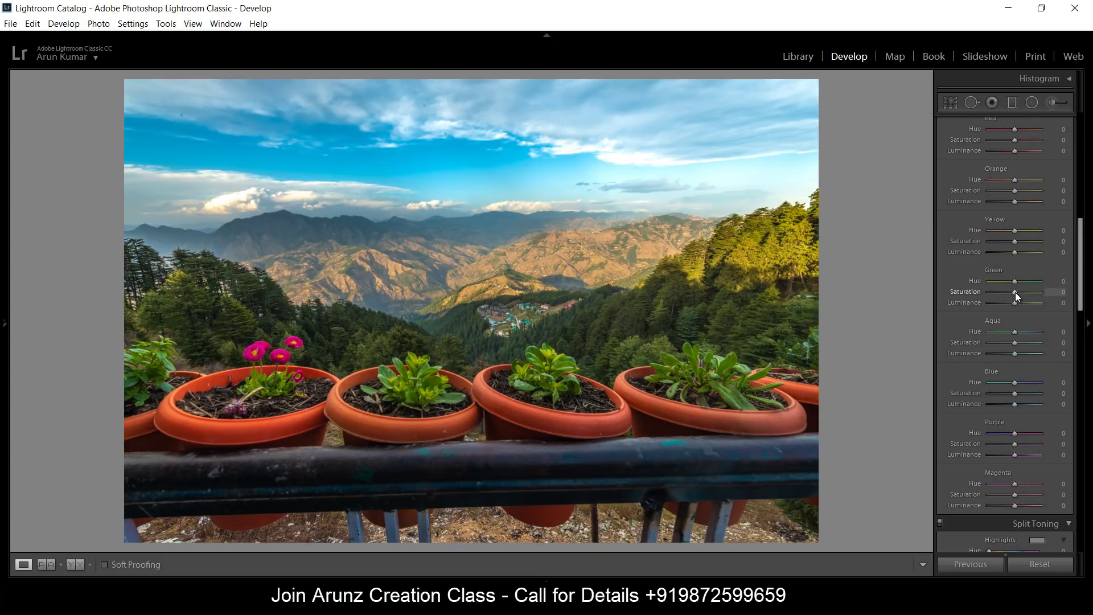
left_click_drag(1015, 292, 979, 292)
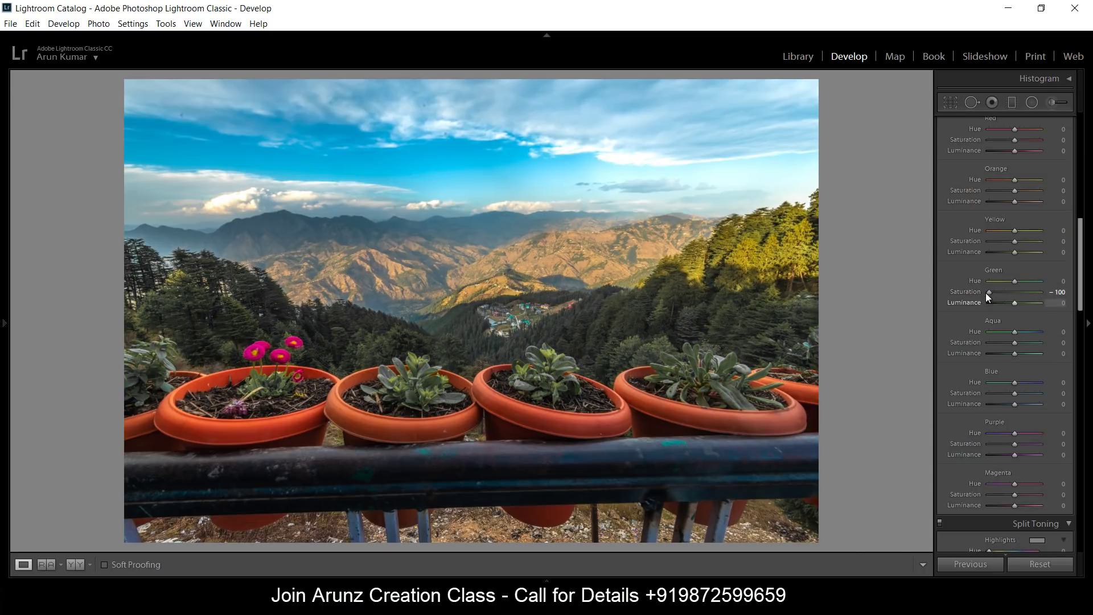
left_click_drag(989, 292, 1019, 303)
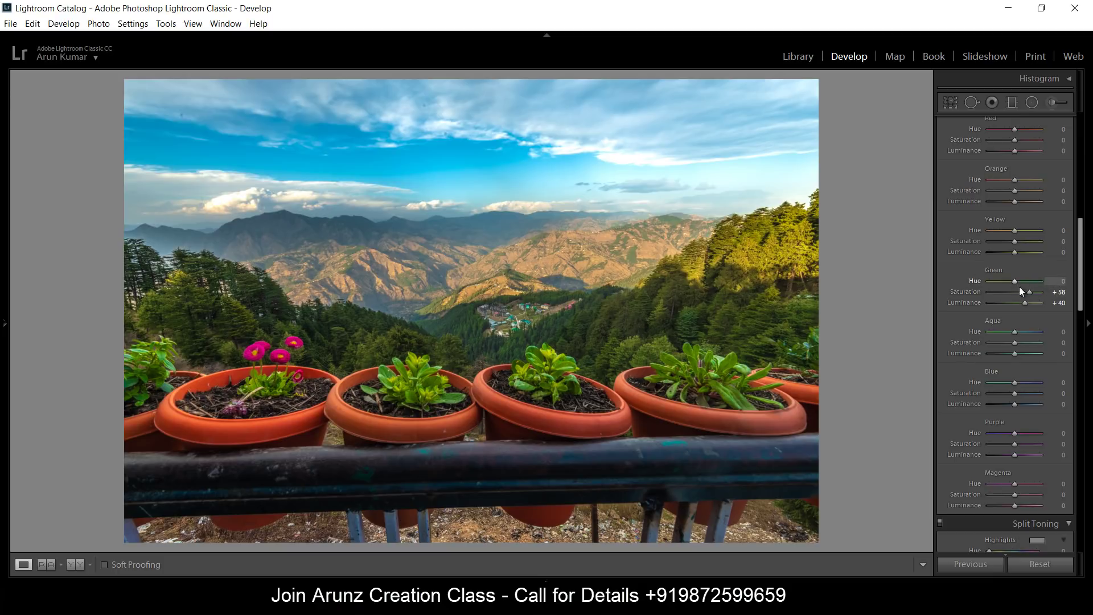
left_click_drag(1013, 281, 982, 279)
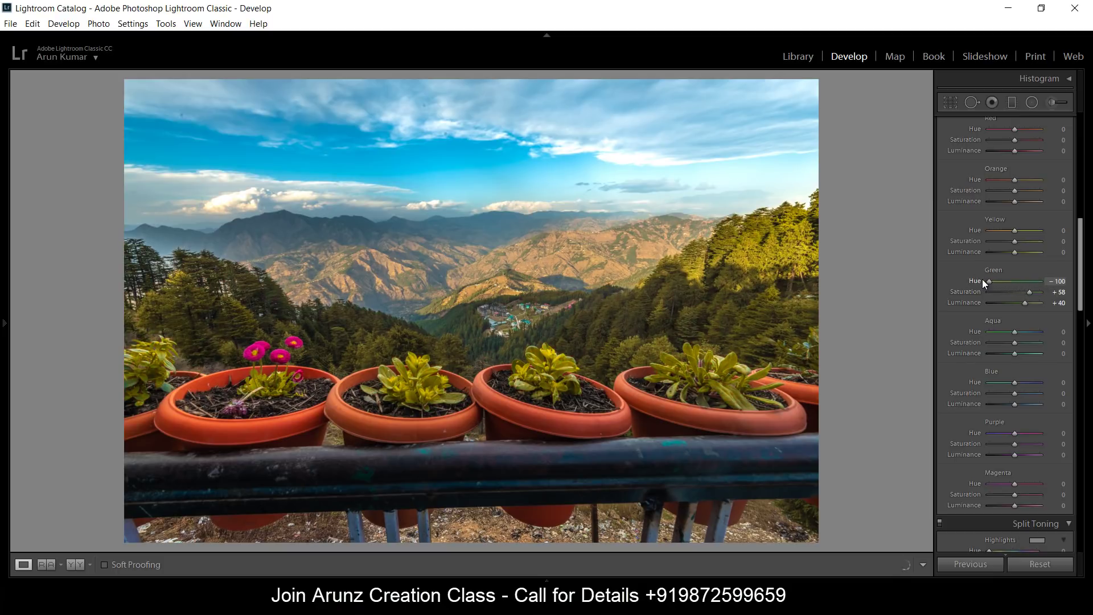
left_click_drag(988, 281, 999, 281)
- Set Sharpening Amount to 100 and Detail to 81
scroll(1016, 307, "down", 5)
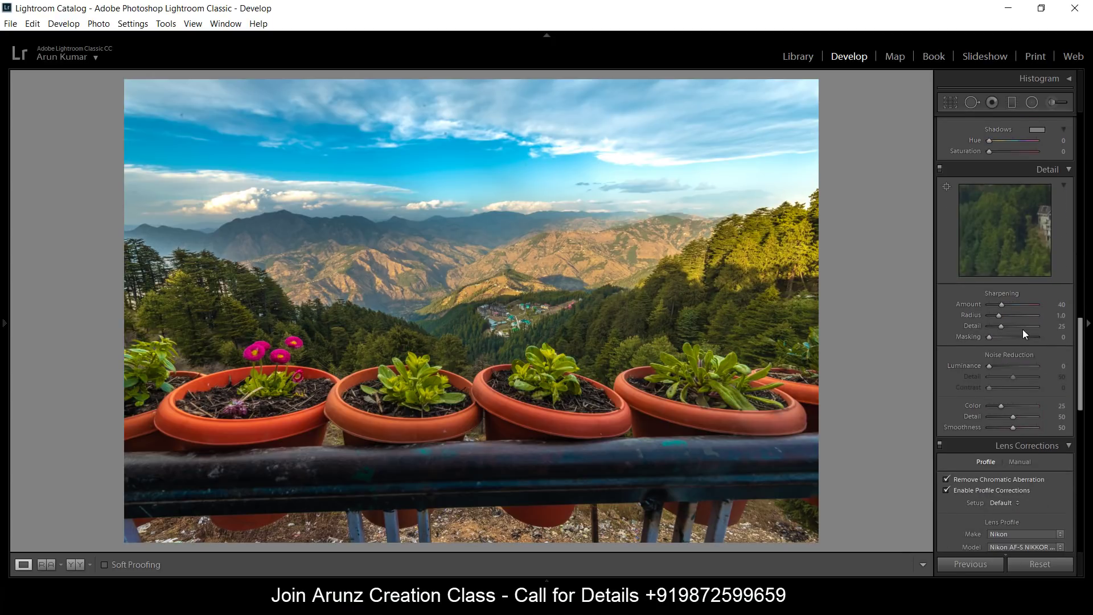
left_click_drag(1000, 305, 1005, 305)
left_click_drag(1001, 326, 1026, 328)
- Rotate the crop about 1.63° to level the horizon, apply it, and review the before/after view
scroll(1001, 256, "up", 10)
left_click(950, 102)
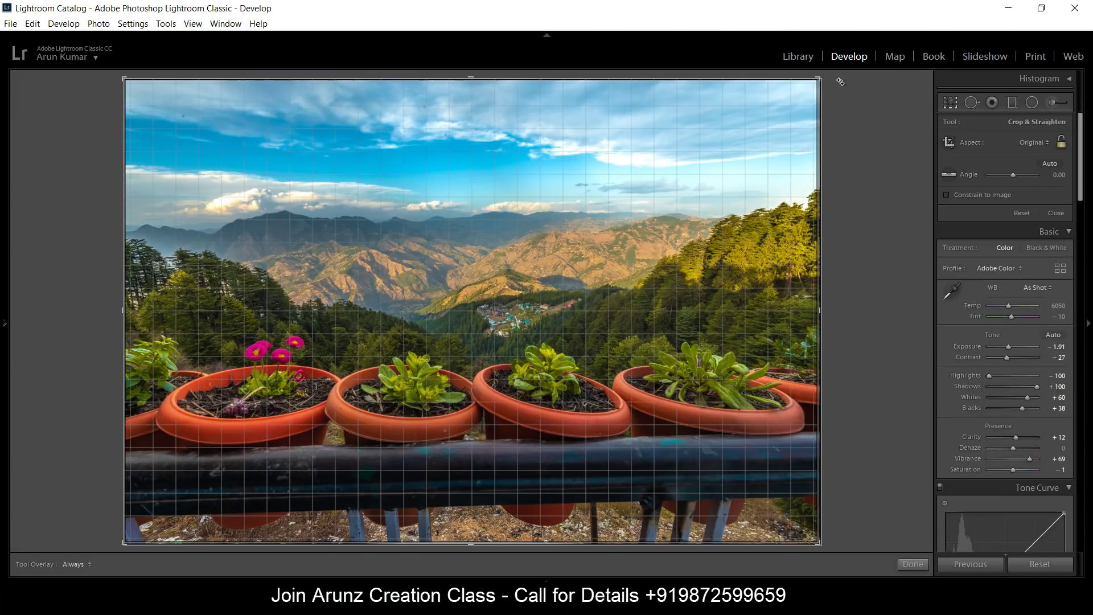
left_click_drag(840, 81, 851, 91)
left_click(910, 563)
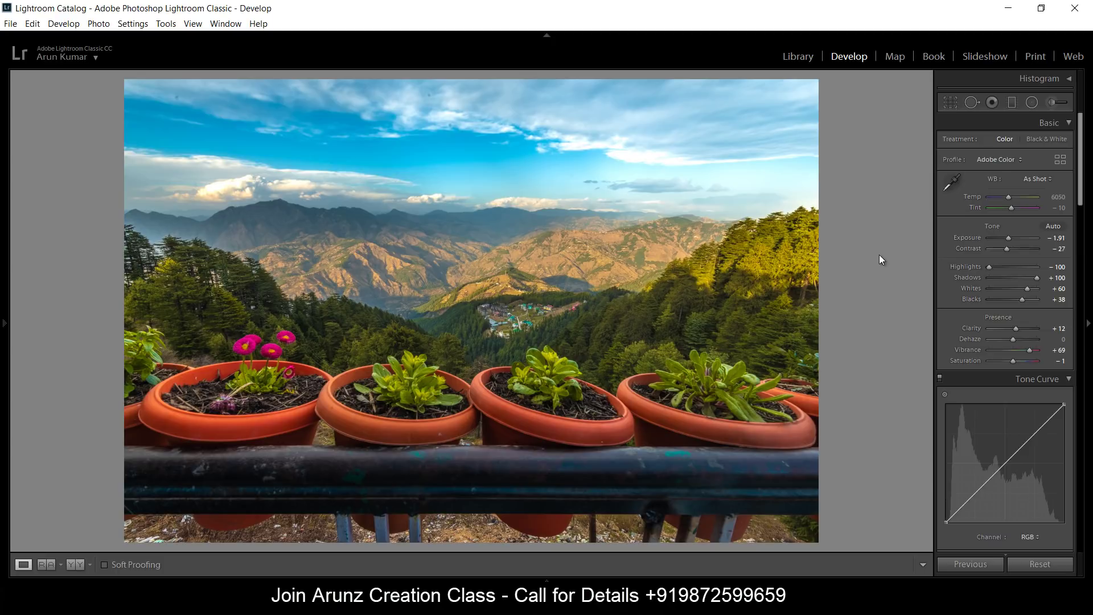
key("y")
left_click(682, 330)
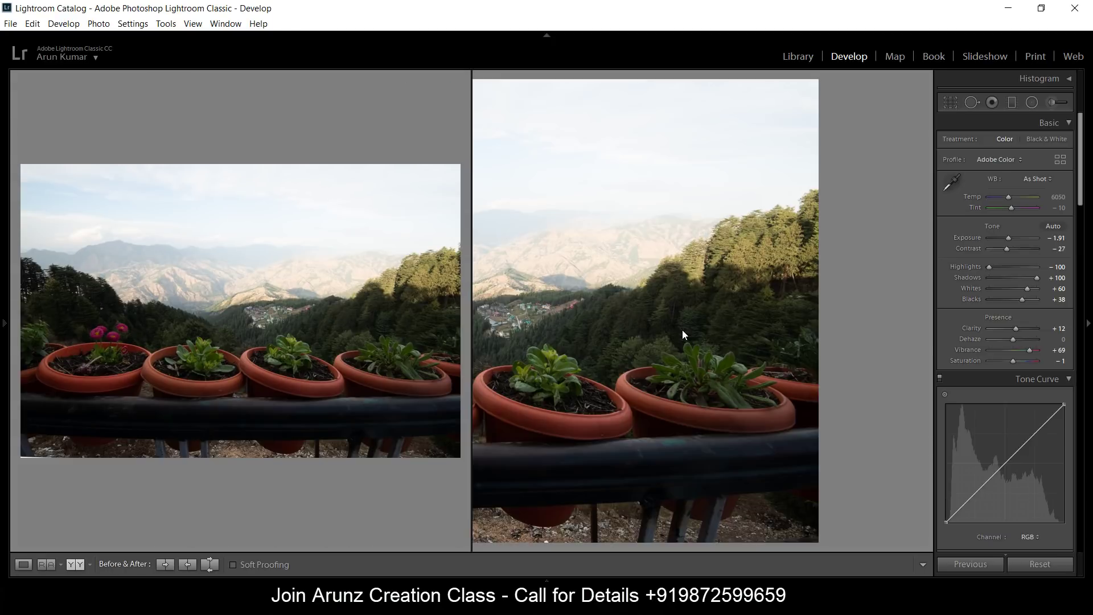
key("y")
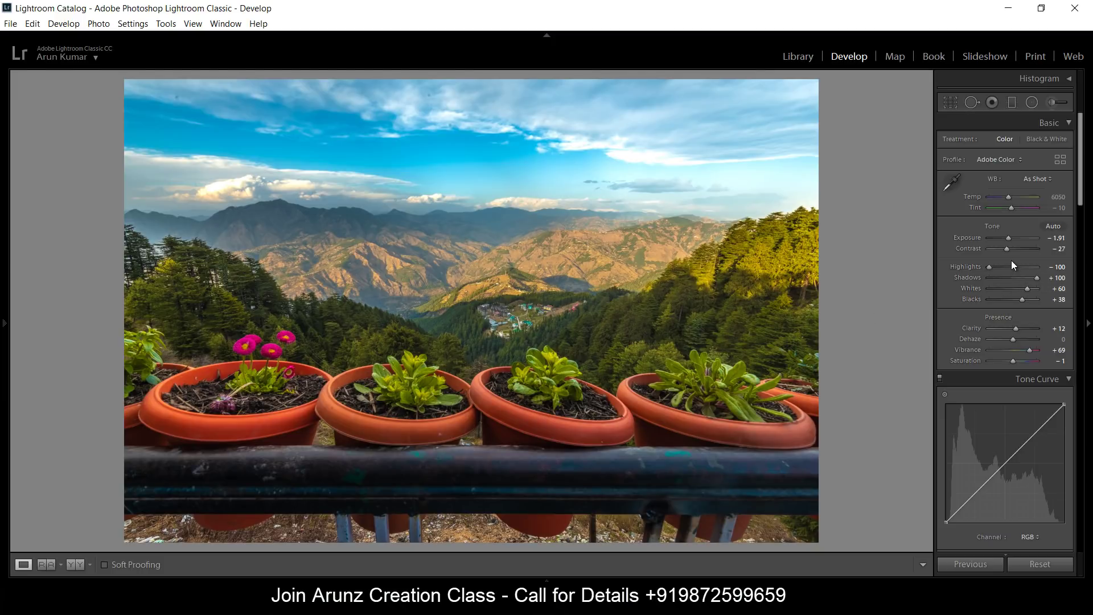
- Reset Contrast to 0 and raise Blacks to +88 in the Basic panel
double_click(964, 249)
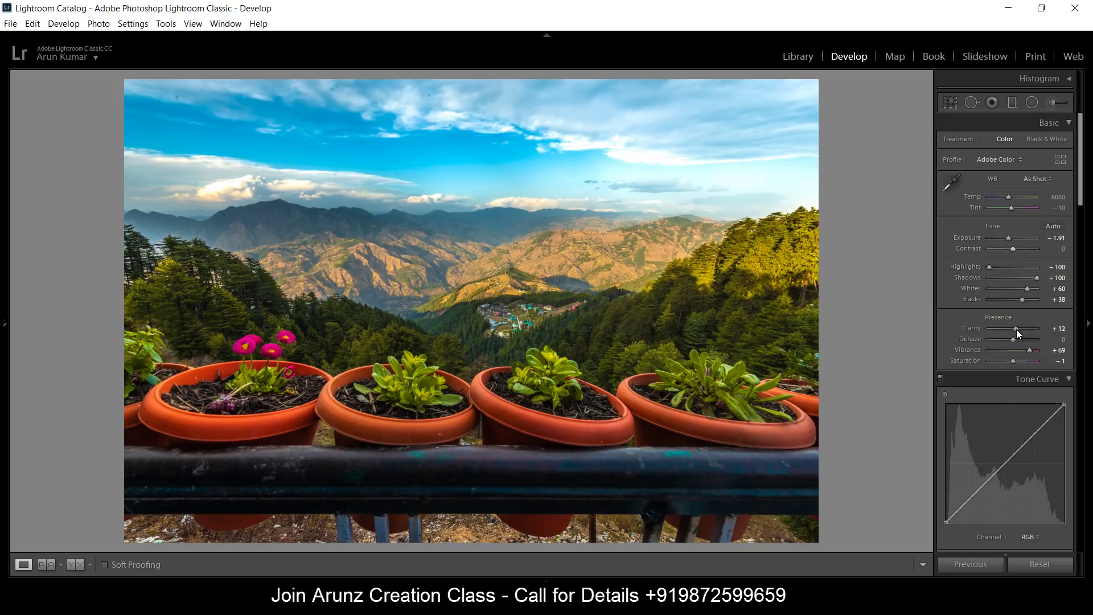
left_click_drag(1024, 299, 1033, 302)
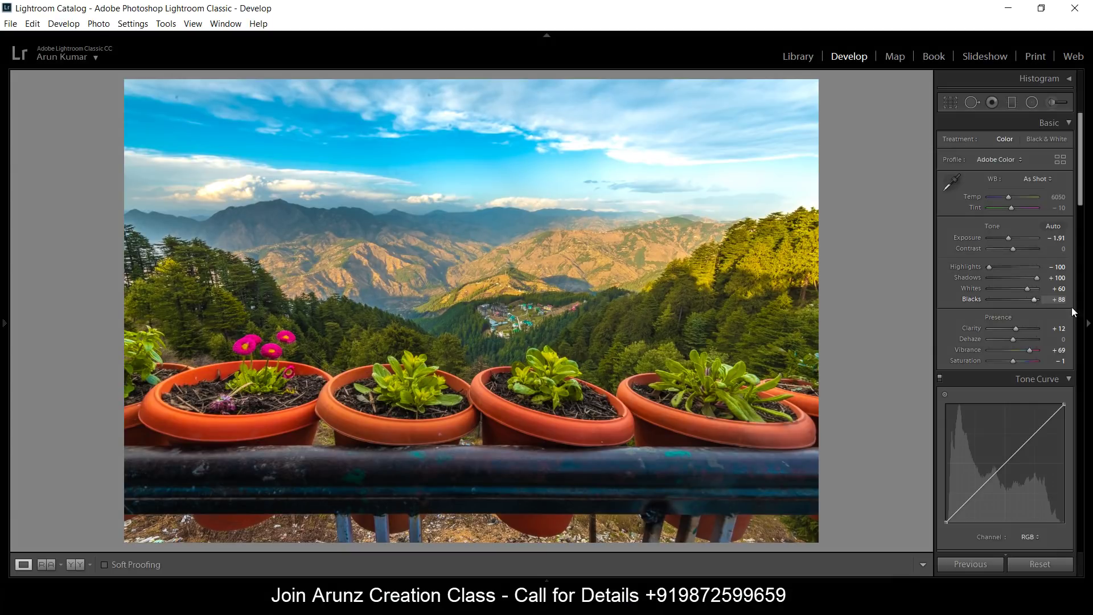
left_click_drag(1081, 203, 1081, 211)
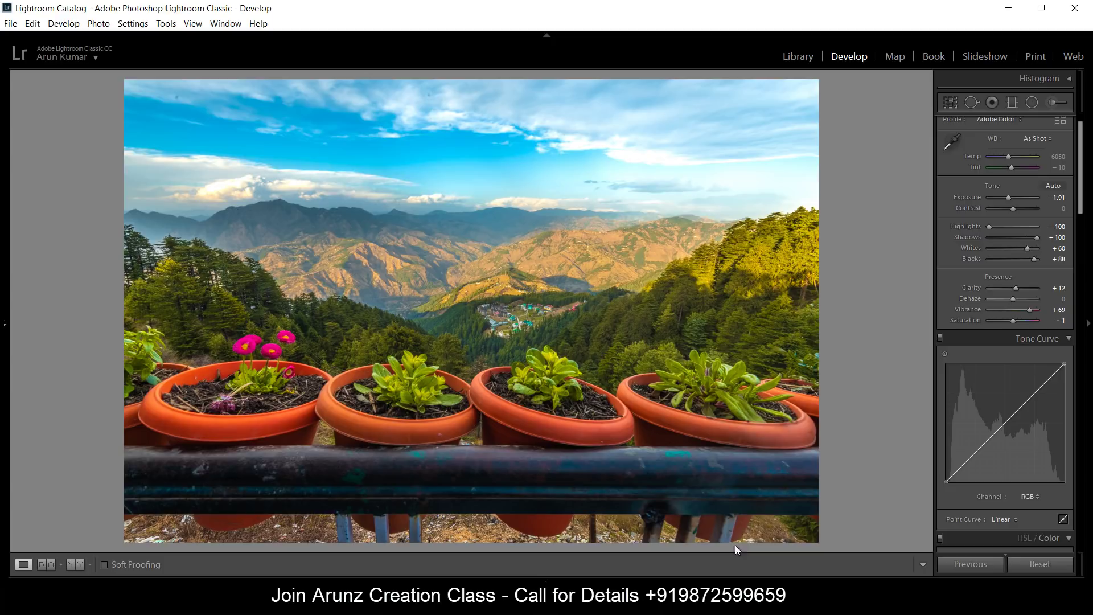
- Add an untinted graduated filter over the bottom railing with Exposure −1.04 and apply it
left_click(1011, 102)
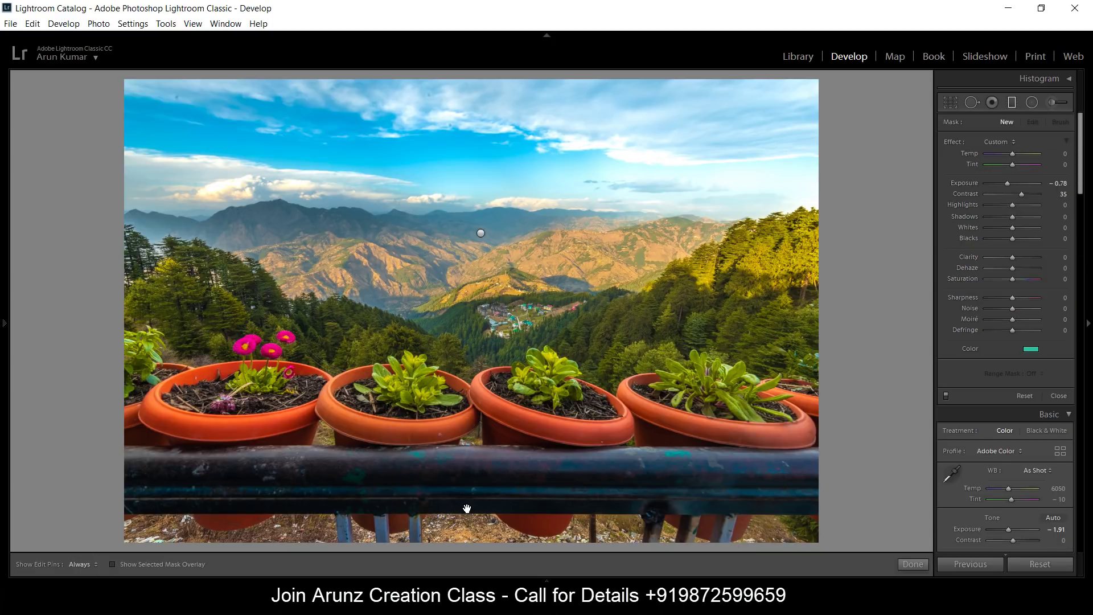
left_click_drag(465, 507, 464, 459)
double_click(970, 194)
double_click(964, 183)
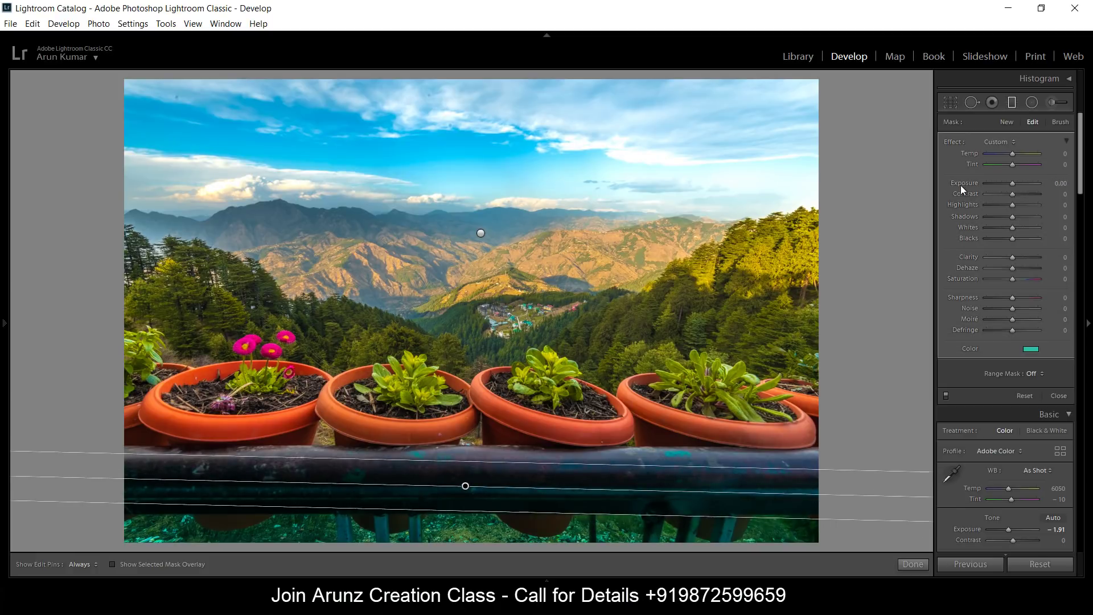
left_click(1031, 349)
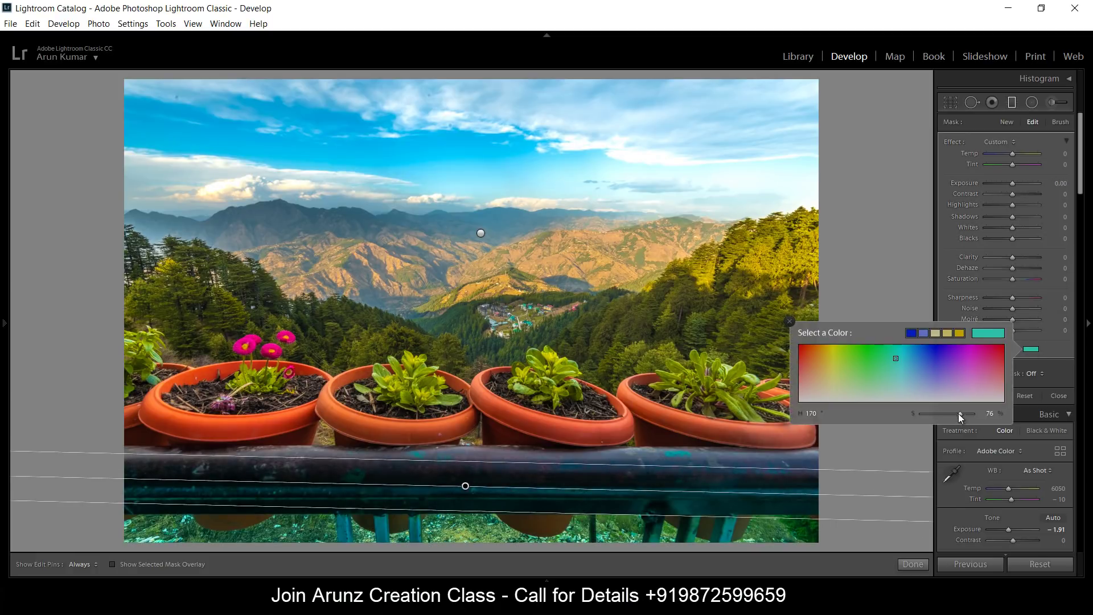
left_click_drag(958, 413, 913, 412)
left_click_drag(1011, 181, 1003, 182)
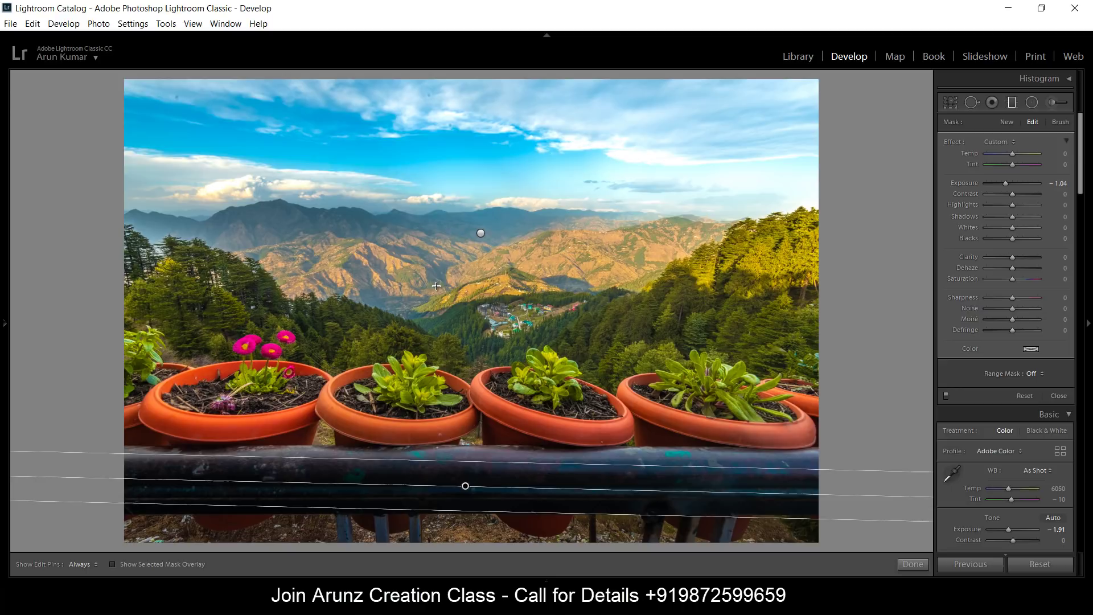
left_click(913, 564)
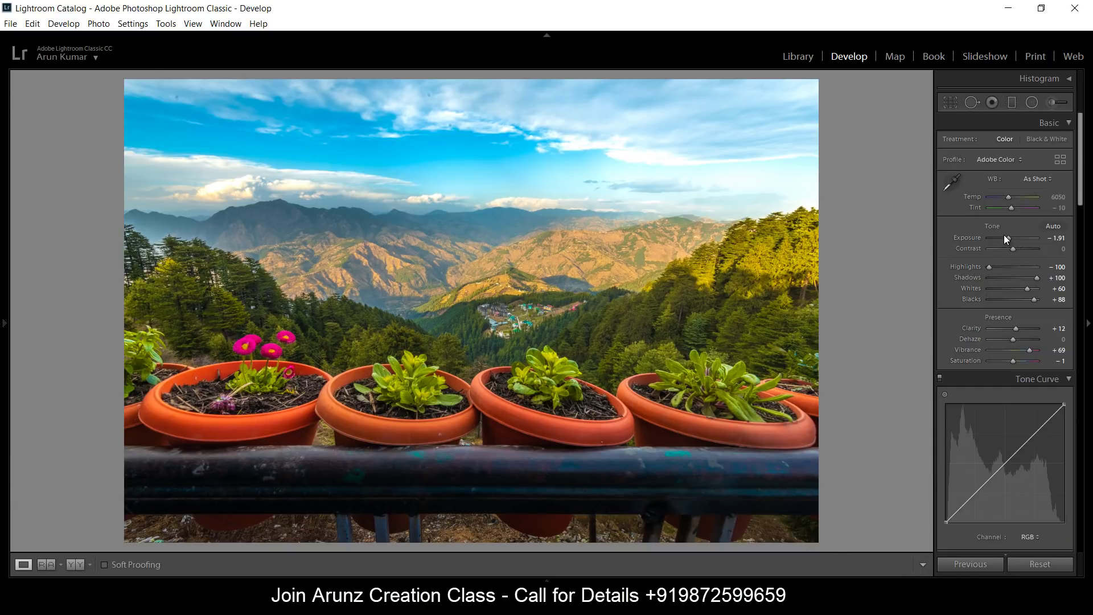